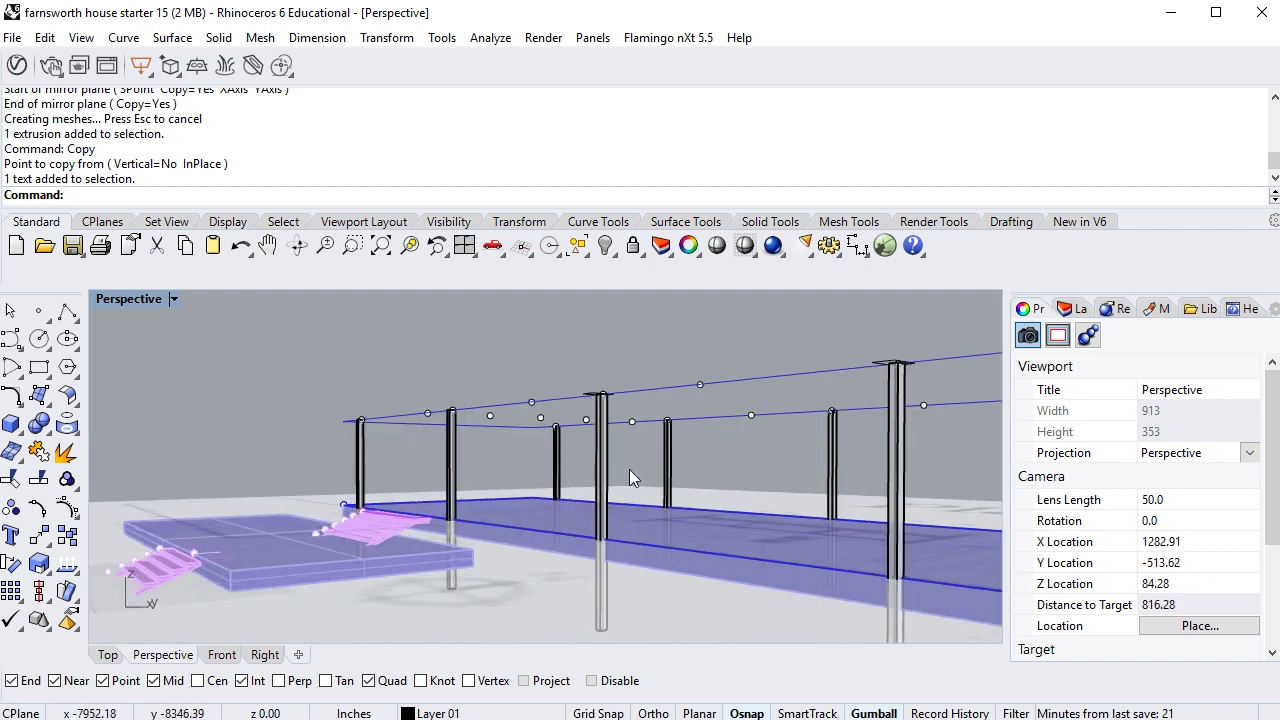
Show all hidden objects in the perspective view of the model
scroll(571, 491, down, 2)
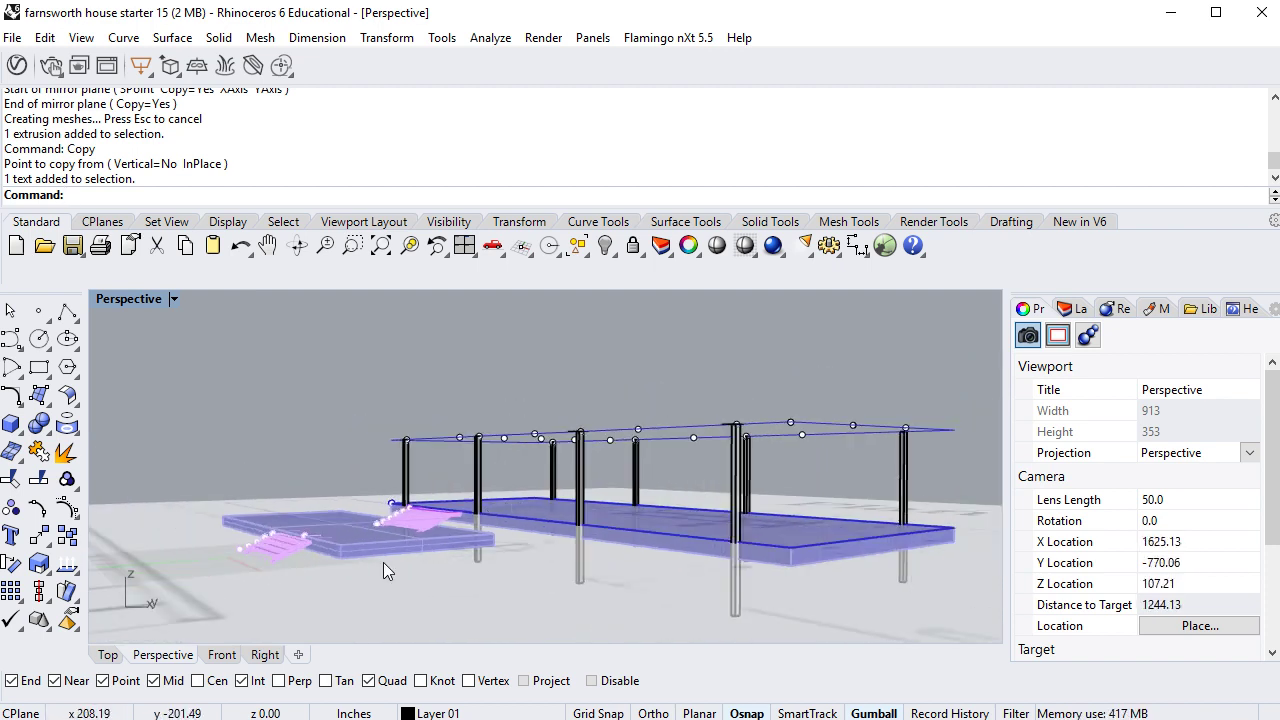
scroll(607, 406, down, 1)
scroll(607, 406, down, 5)
right_drag(628, 467, 699, 598)
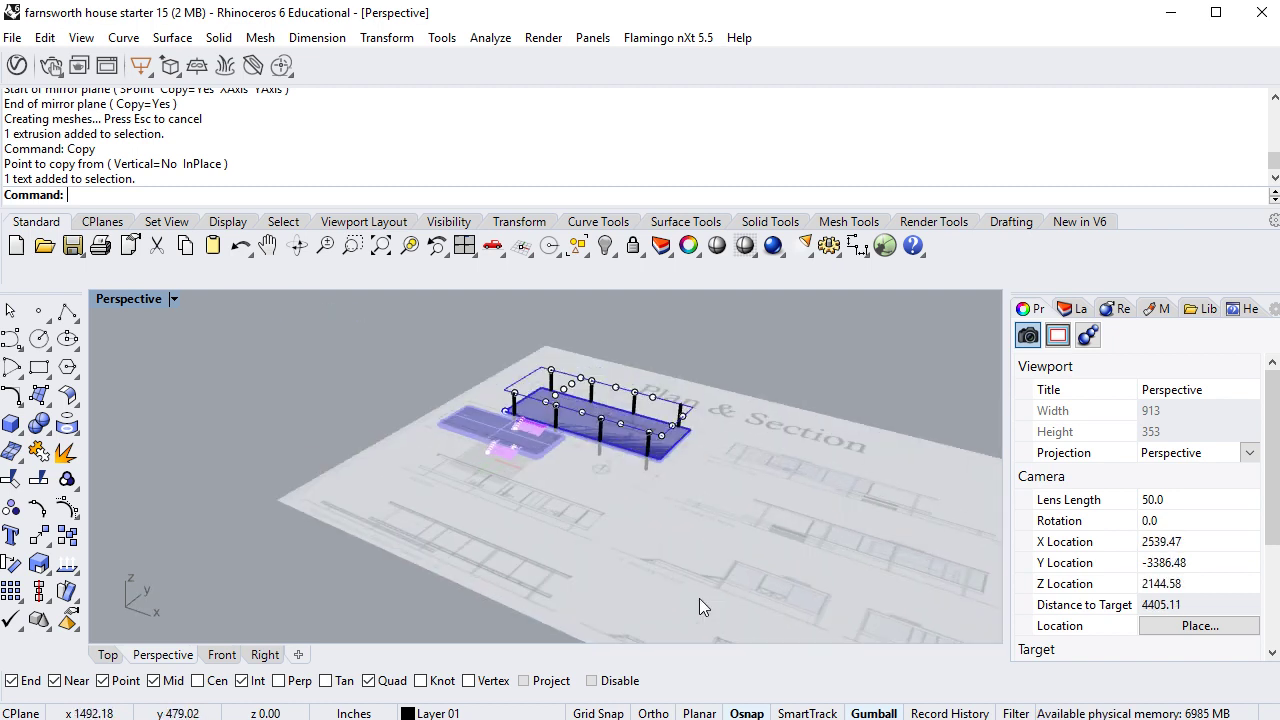
key(Return)
Make the "images" layer visible so the reference photos of the house are shown
scroll(697, 596, down, 1)
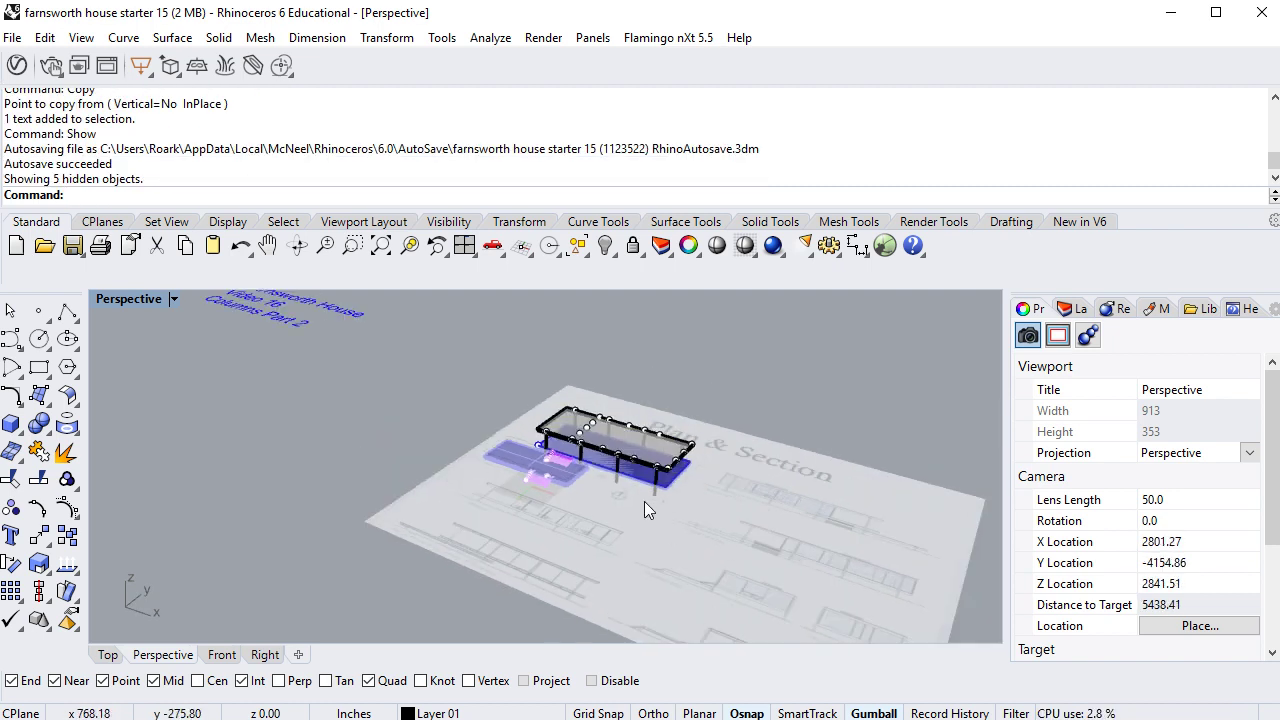
shift+right_drag(644, 501, 556, 608)
scroll(550, 286, down, 3)
scroll(652, 375, down, 1)
right_drag(652, 377, 790, 334)
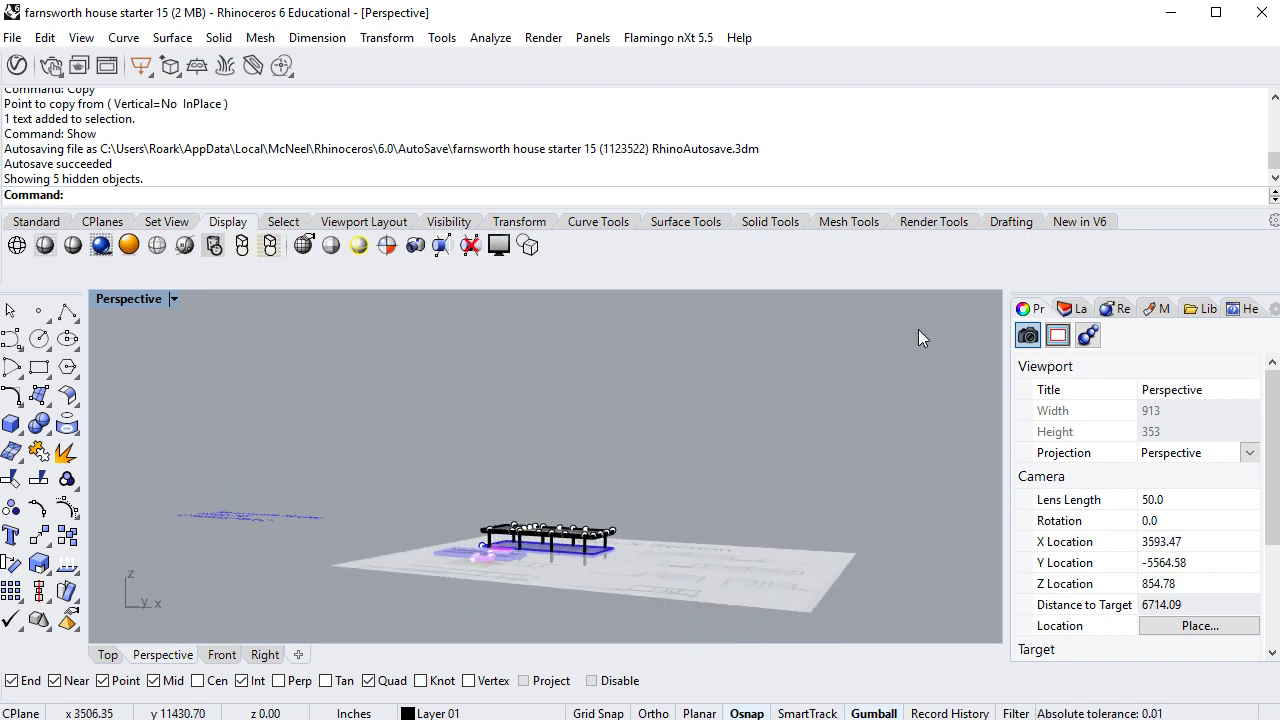
click(1068, 314)
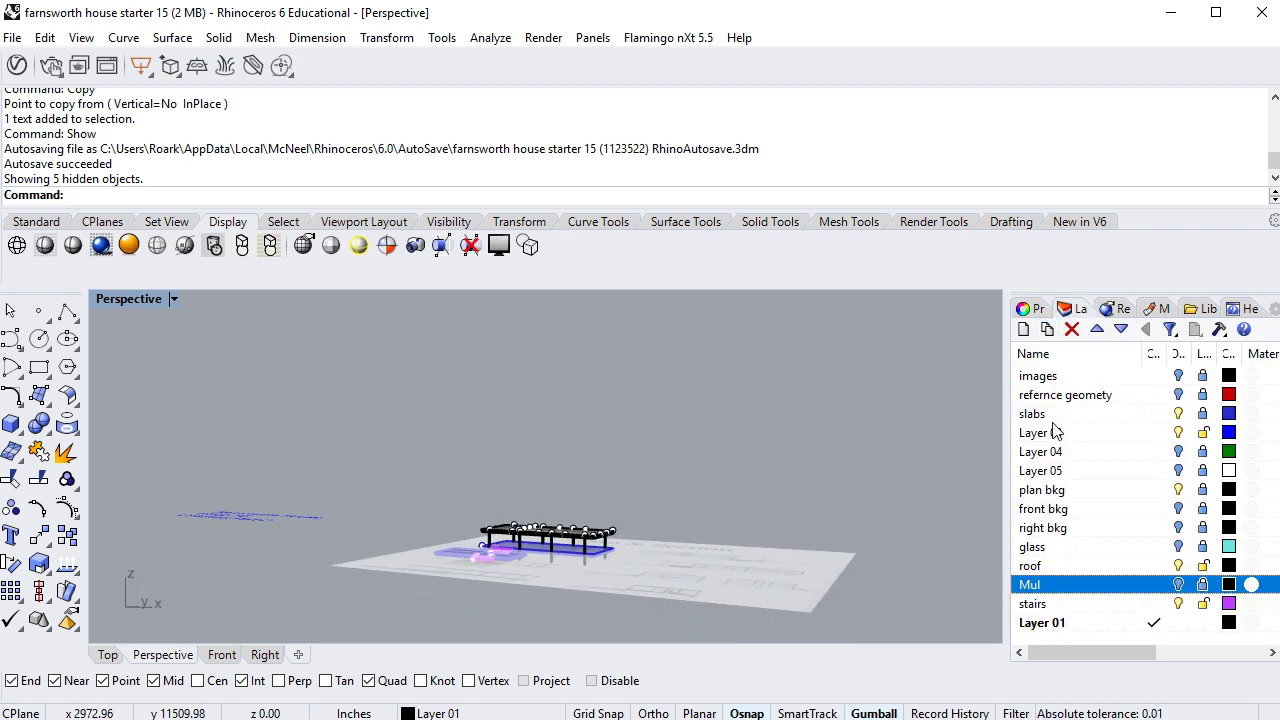
click(1178, 376)
Examine the reference photos of the house, looking at the columns along the roof and the lower terrace
scroll(640, 423, down, 9)
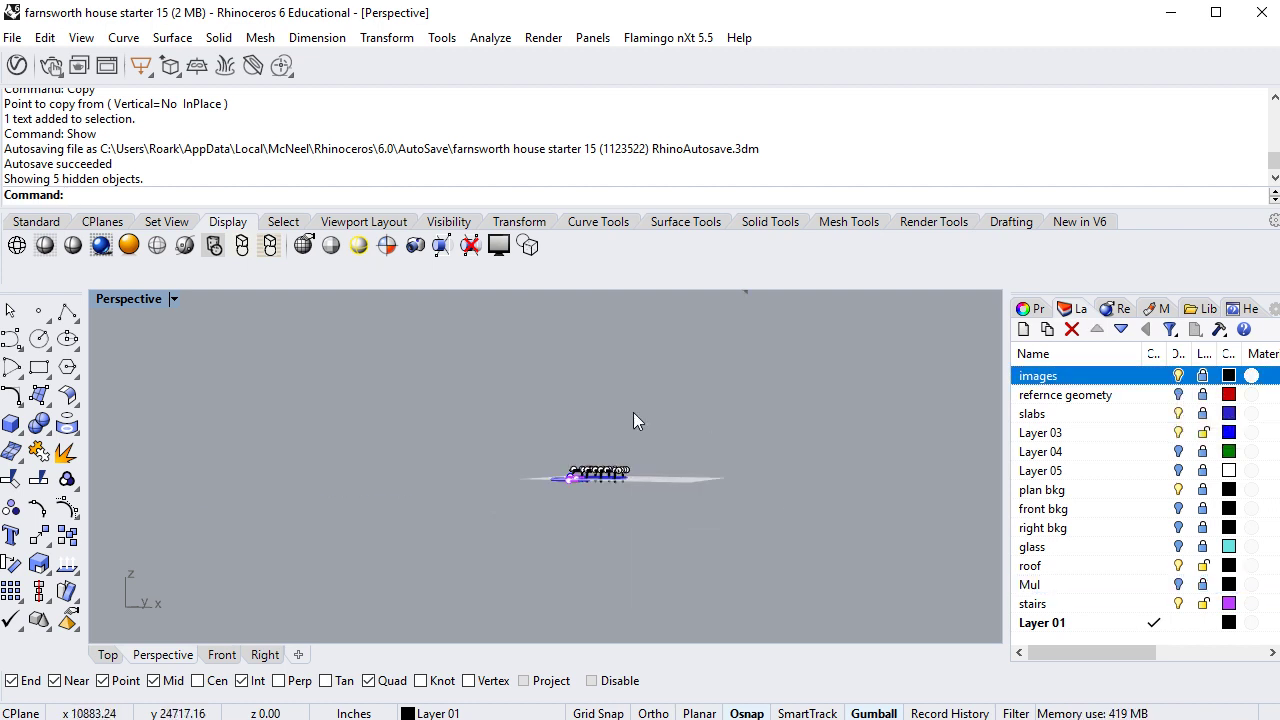
shift+right_drag(633, 412, 560, 570)
scroll(598, 445, up, 5)
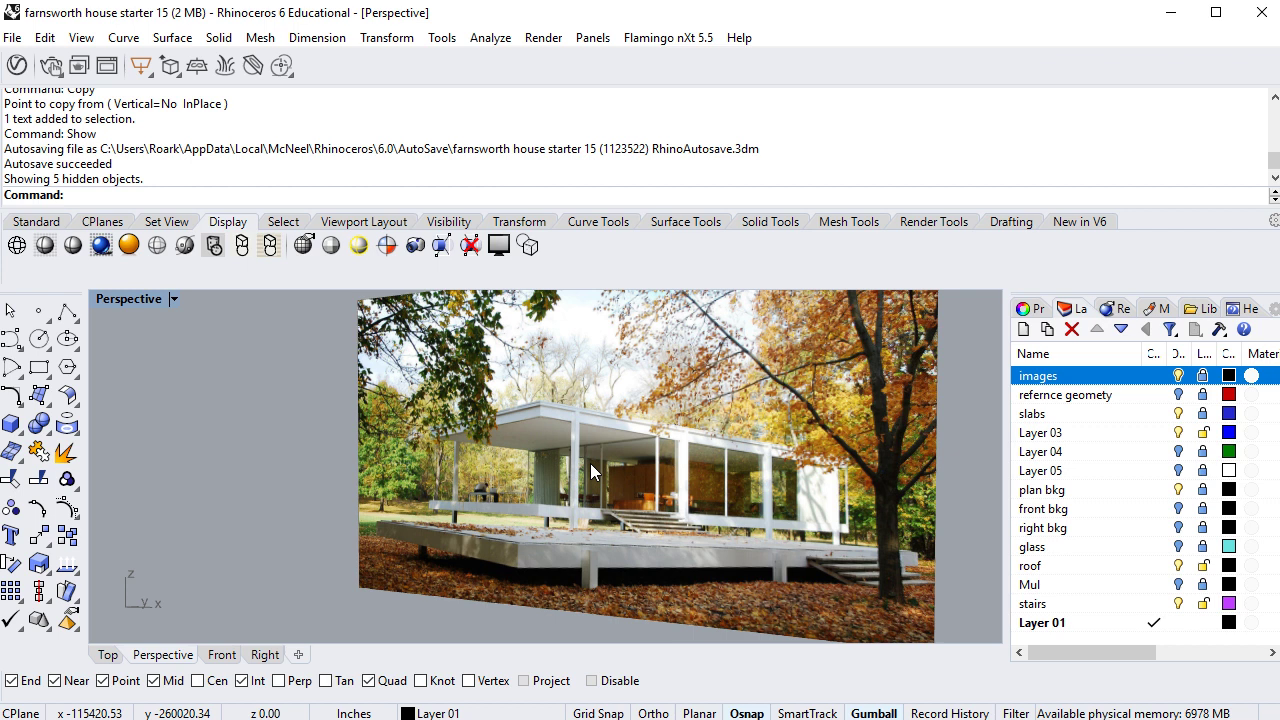
scroll(590, 468, up, 2)
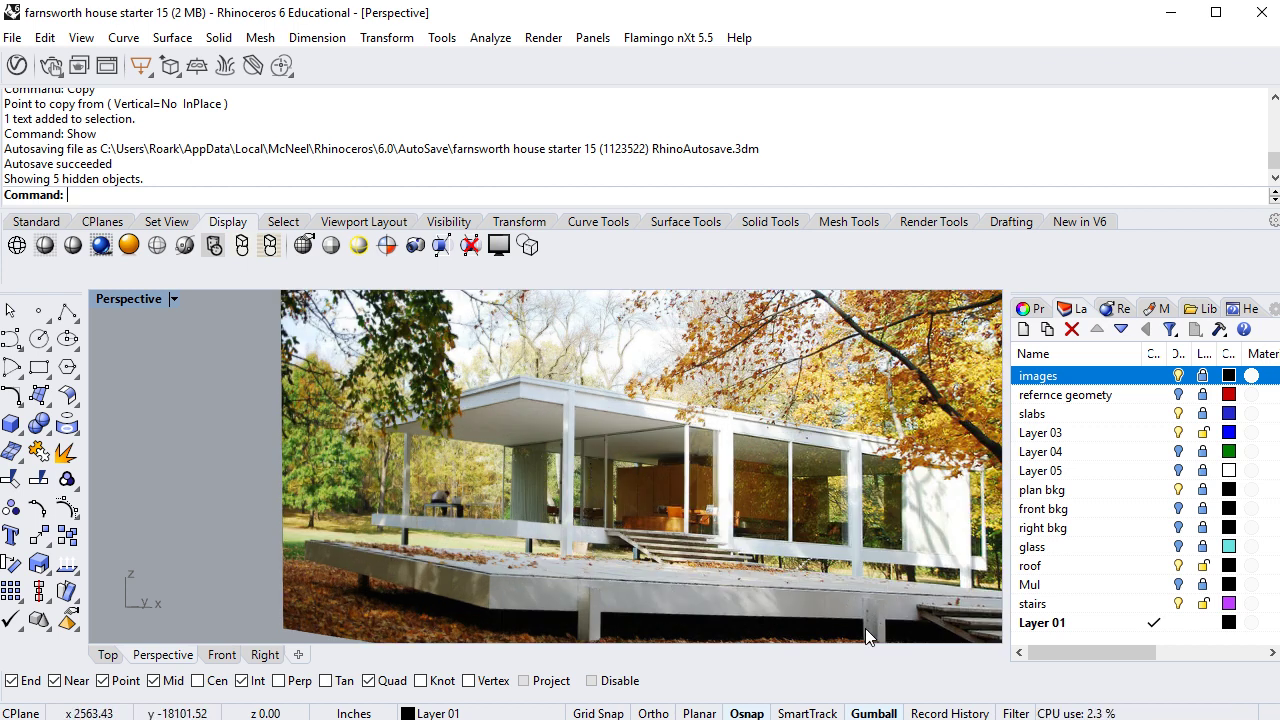
scroll(872, 627, down, 5)
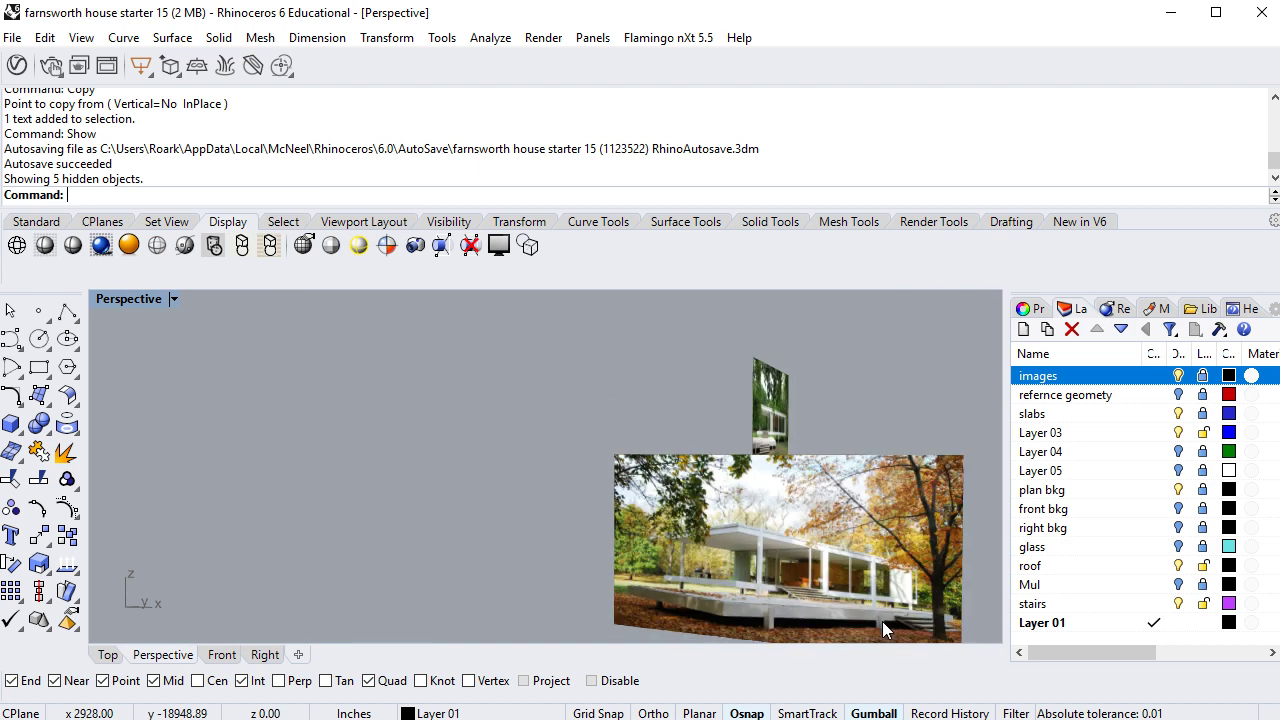
right_drag(853, 621, 815, 555)
right_drag(890, 537, 532, 482)
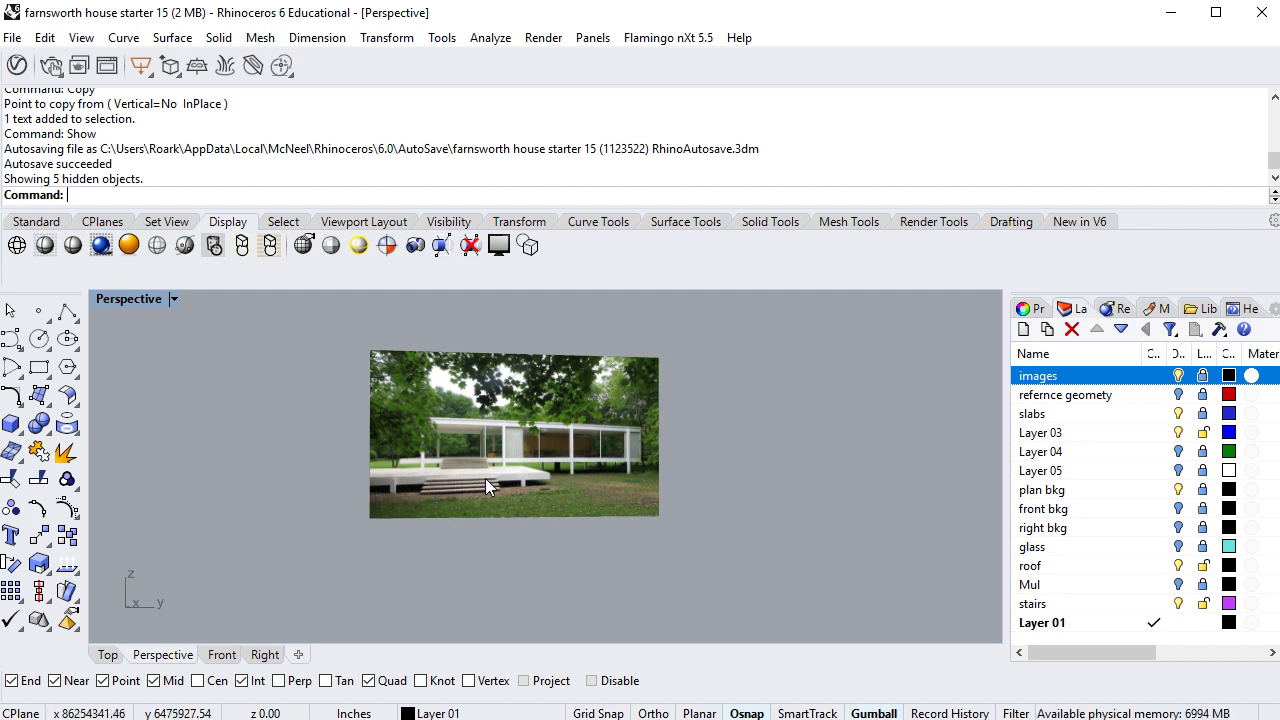
In the top view, select the two column outlines nearest the east end of the house's south edge
click(107, 655)
scroll(440, 560, down, 5)
scroll(417, 471, down, 2)
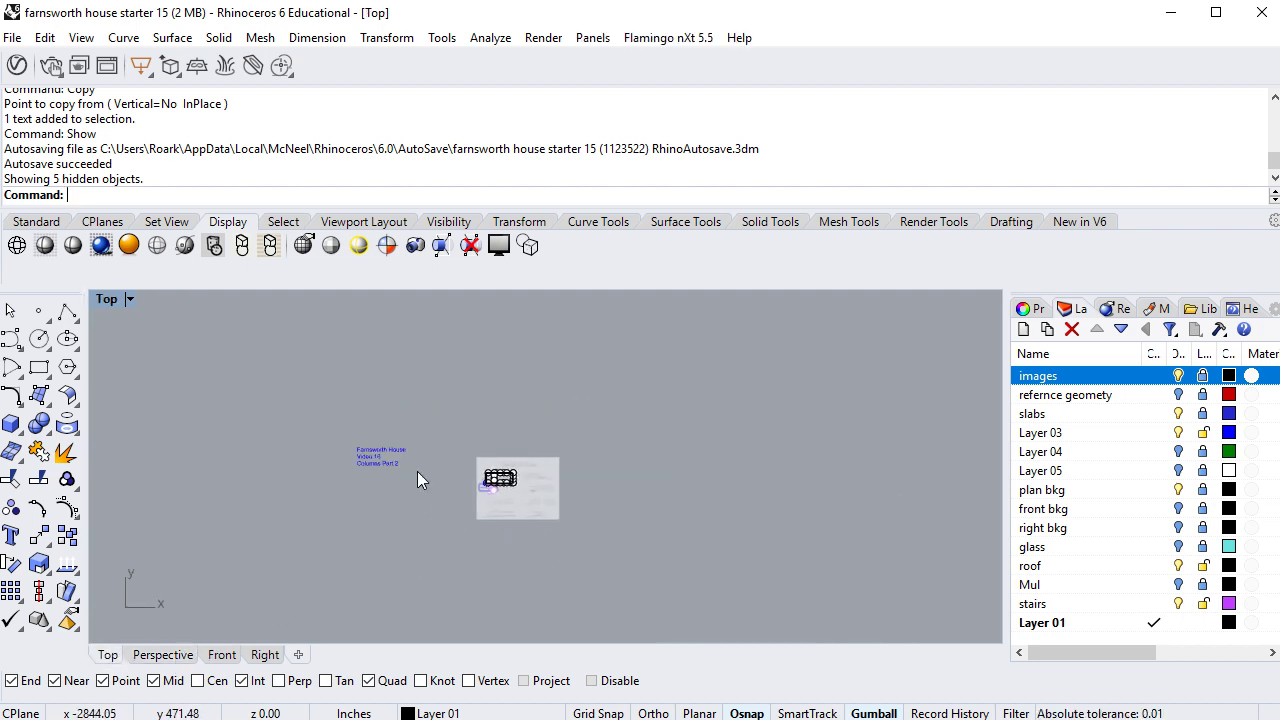
scroll(525, 474, up, 8)
scroll(439, 490, up, 8)
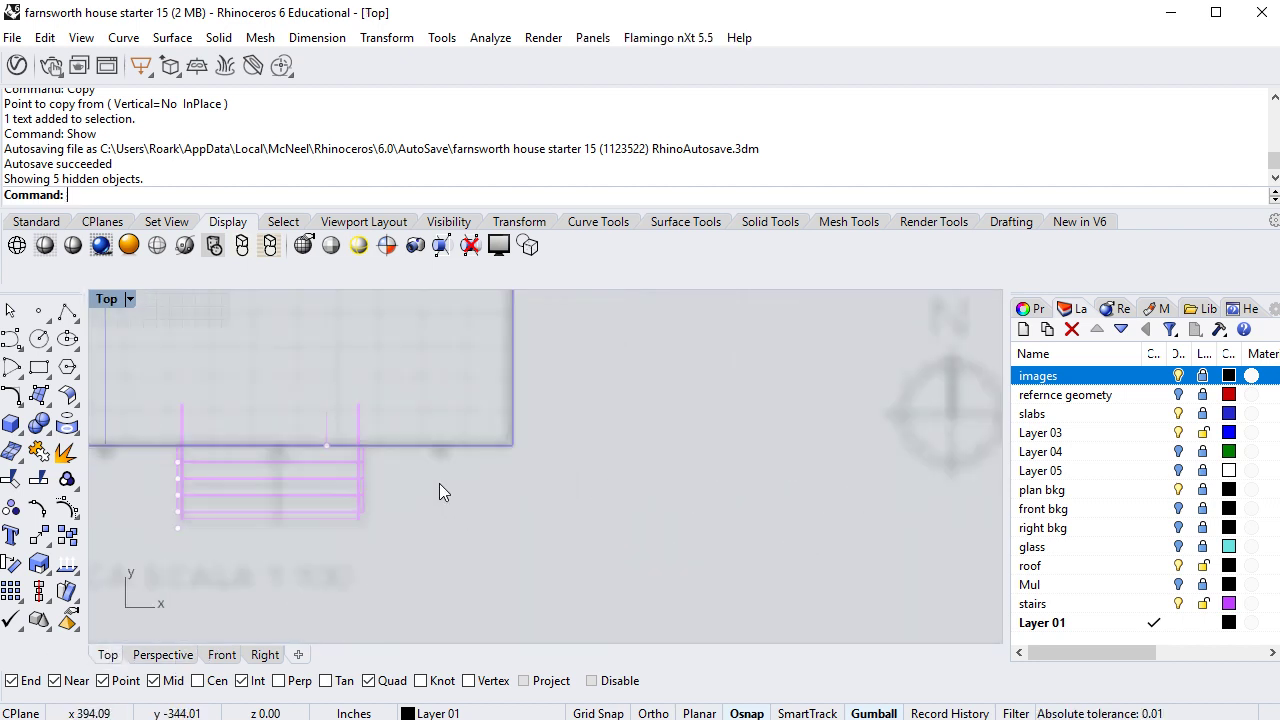
right_drag(484, 484, 820, 509)
scroll(384, 525, down, 5)
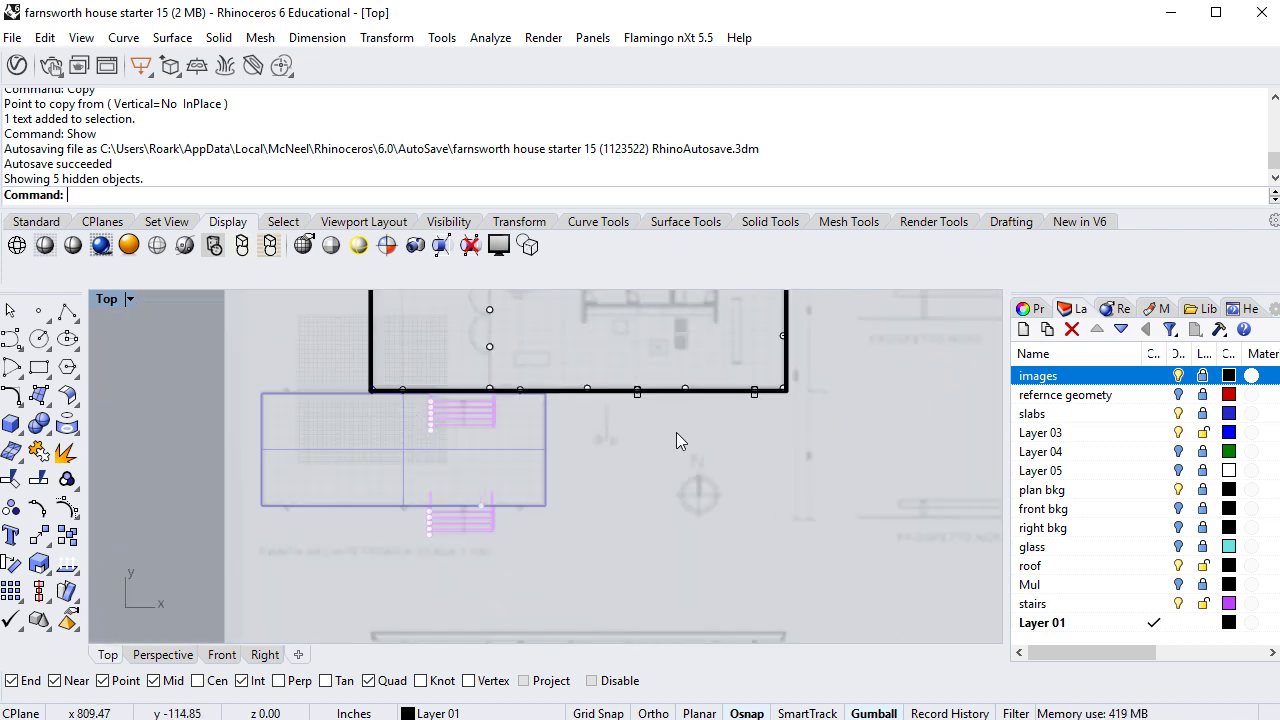
scroll(764, 405, up, 3)
scroll(764, 405, up, 1)
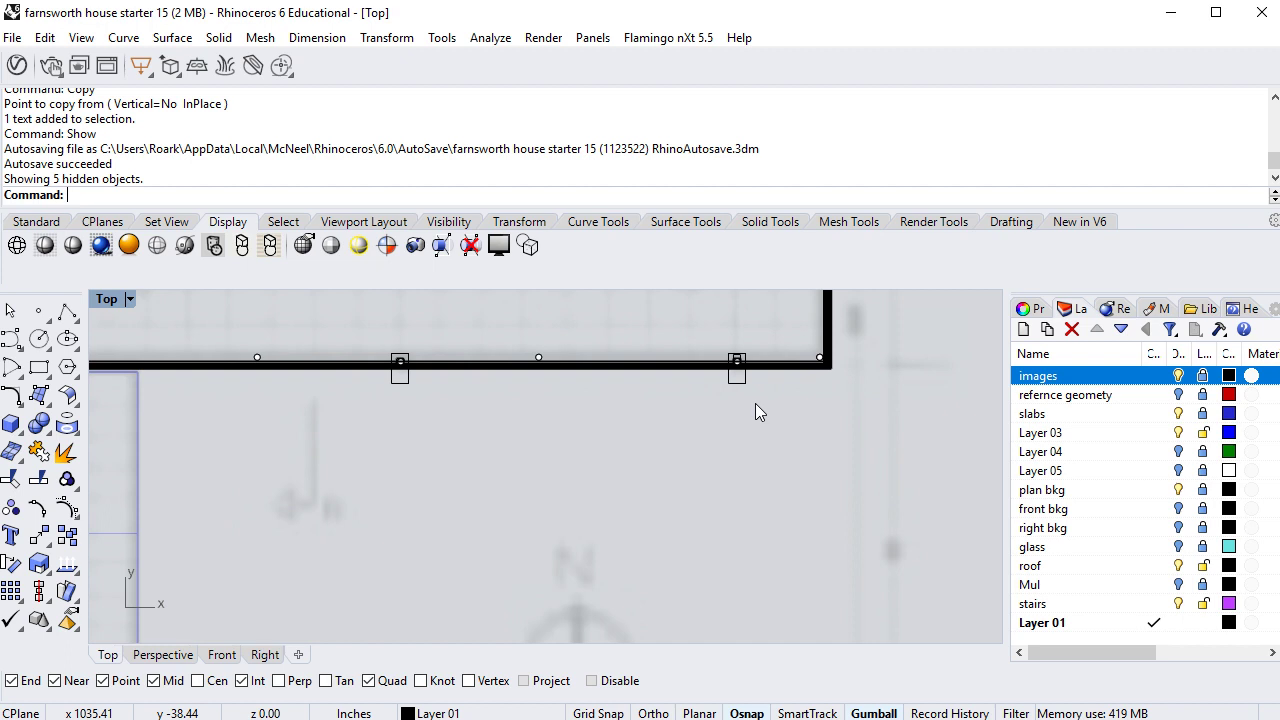
click(742, 380)
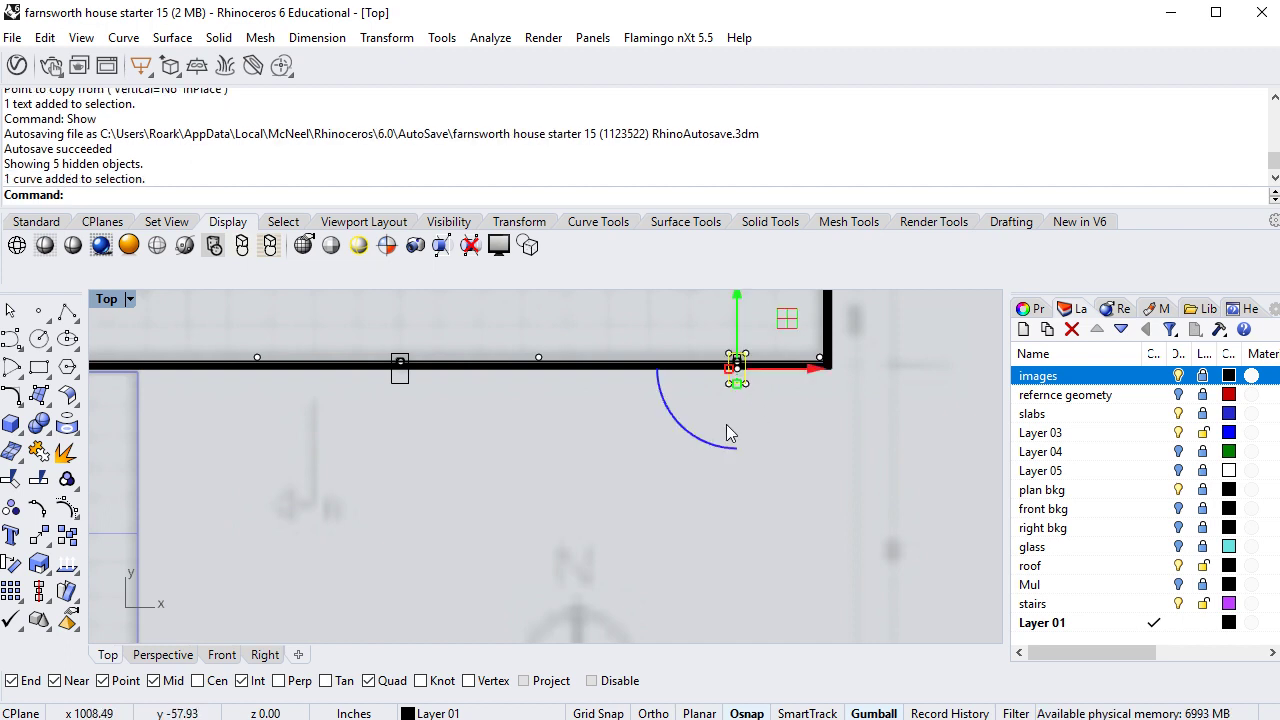
shift+click(407, 384)
Add the column and its point beside the lower terrace's northeast corner to the selection
scroll(370, 468, down, 6)
right_drag(384, 492, 601, 508)
scroll(366, 449, up, 3)
scroll(457, 422, up, 5)
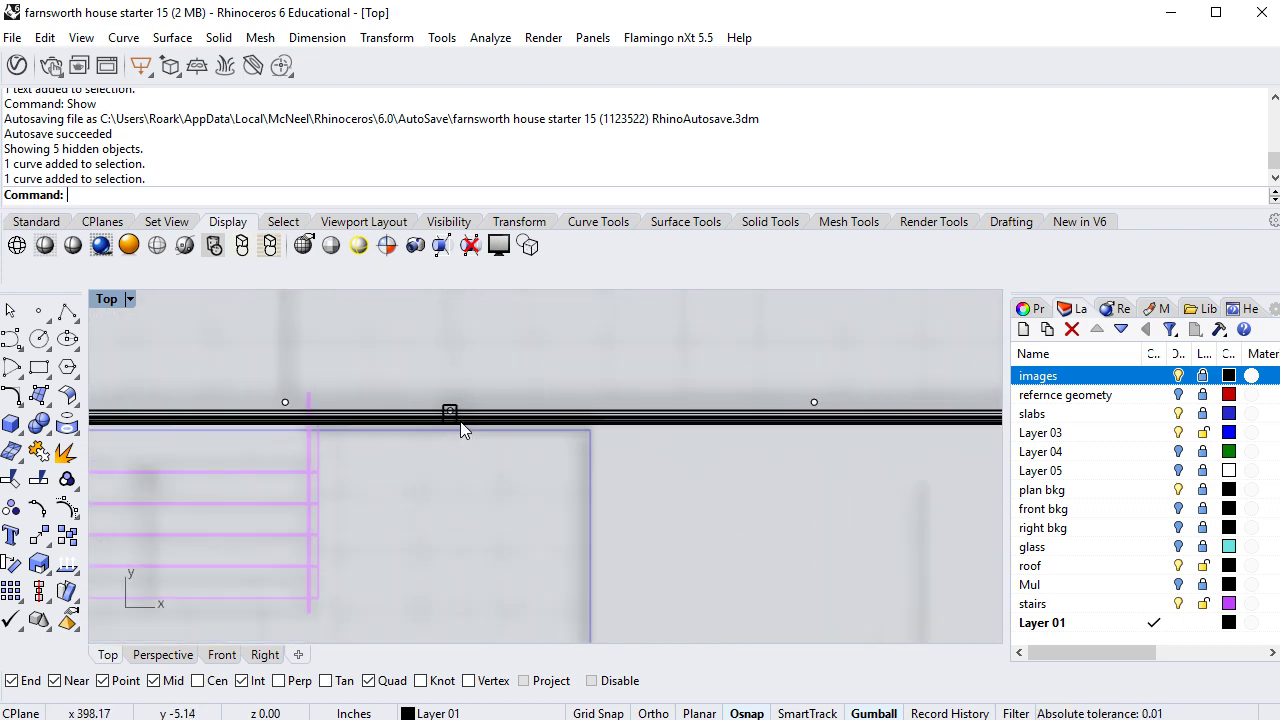
click(450, 385)
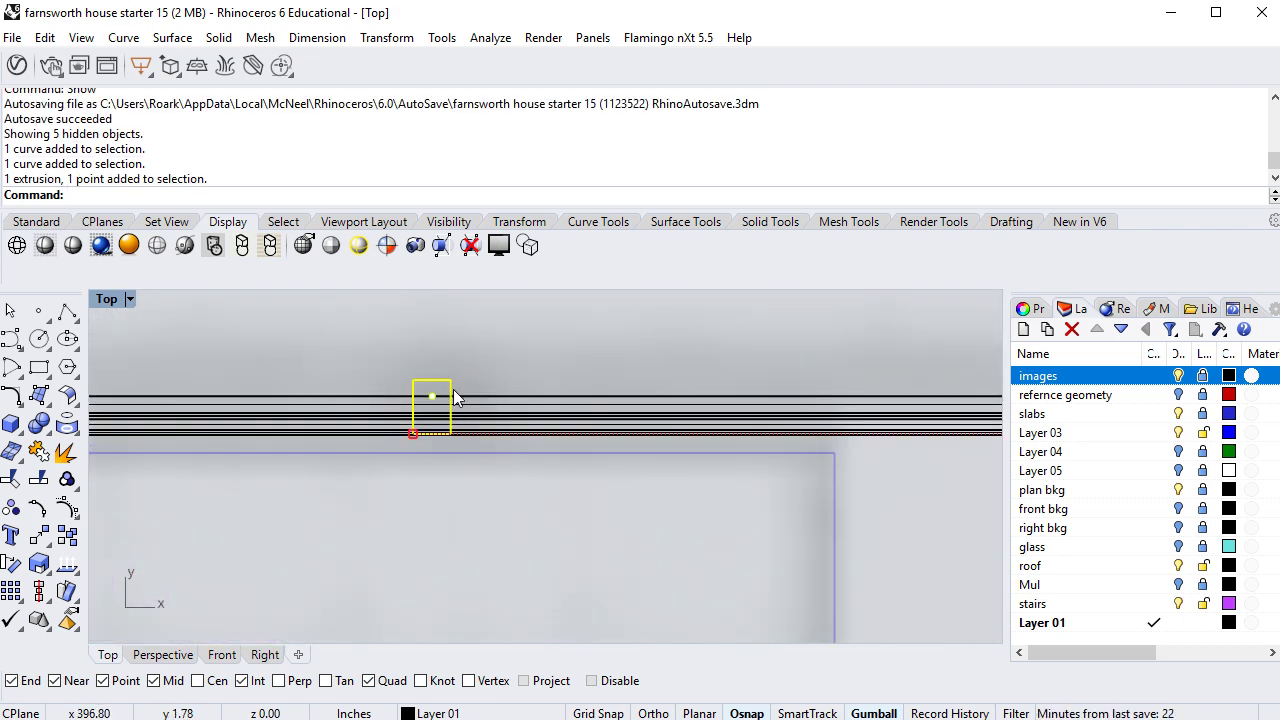
Try to copy the selection from the easternmost column's point to the lower terrace's south edge, east of the stairs
scroll(495, 487, down, 2)
scroll(494, 521, down, 9)
right_drag(563, 538, 545, 397)
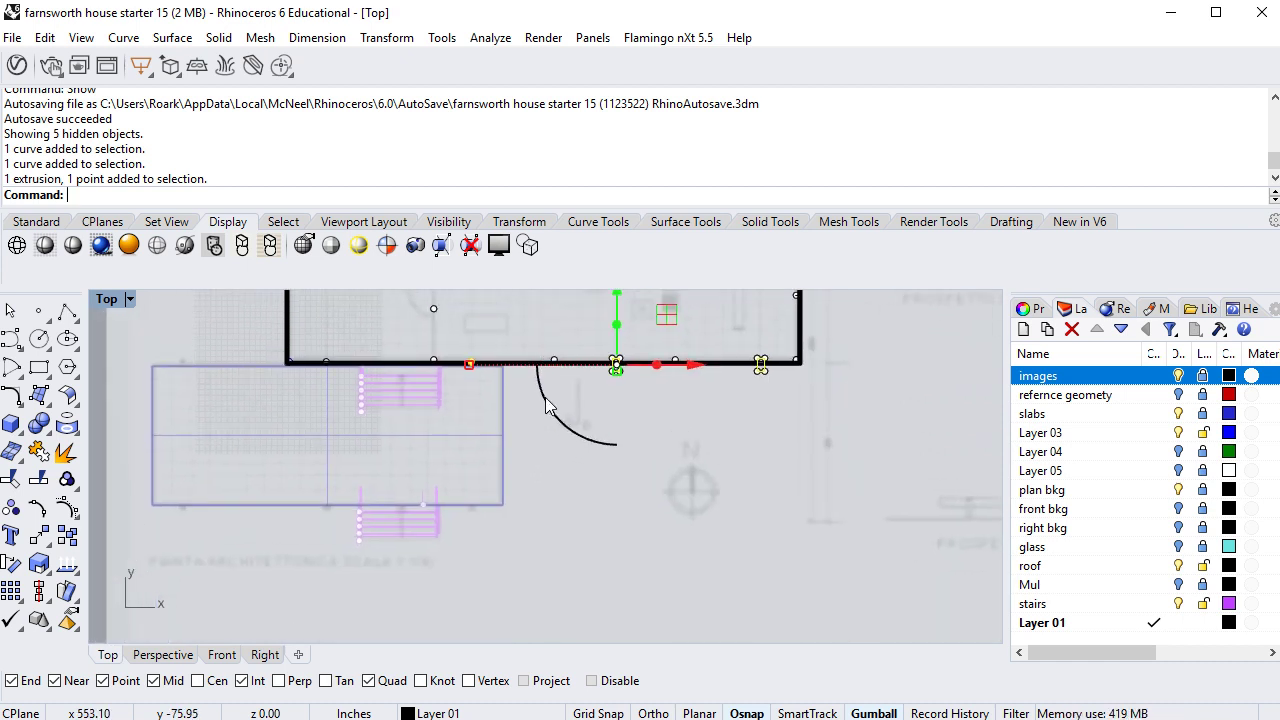
key(Return)
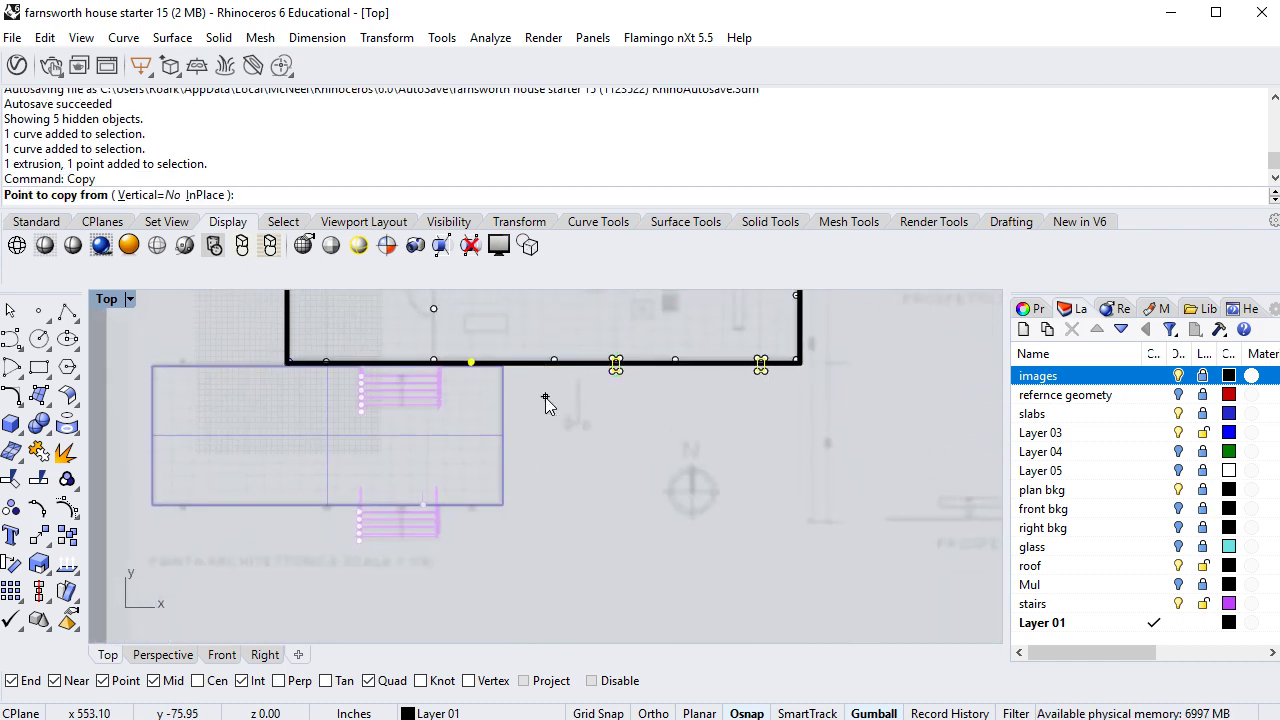
scroll(731, 411, up, 3)
scroll(759, 371, up, 3)
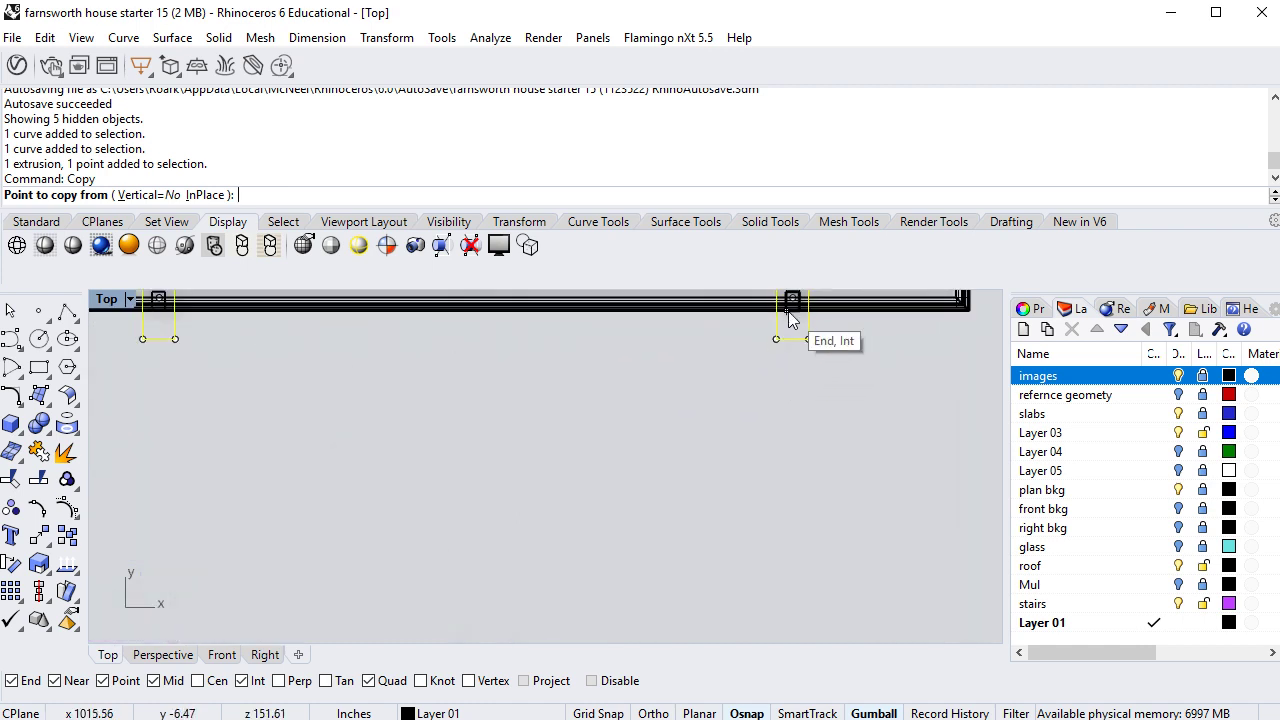
click(795, 305)
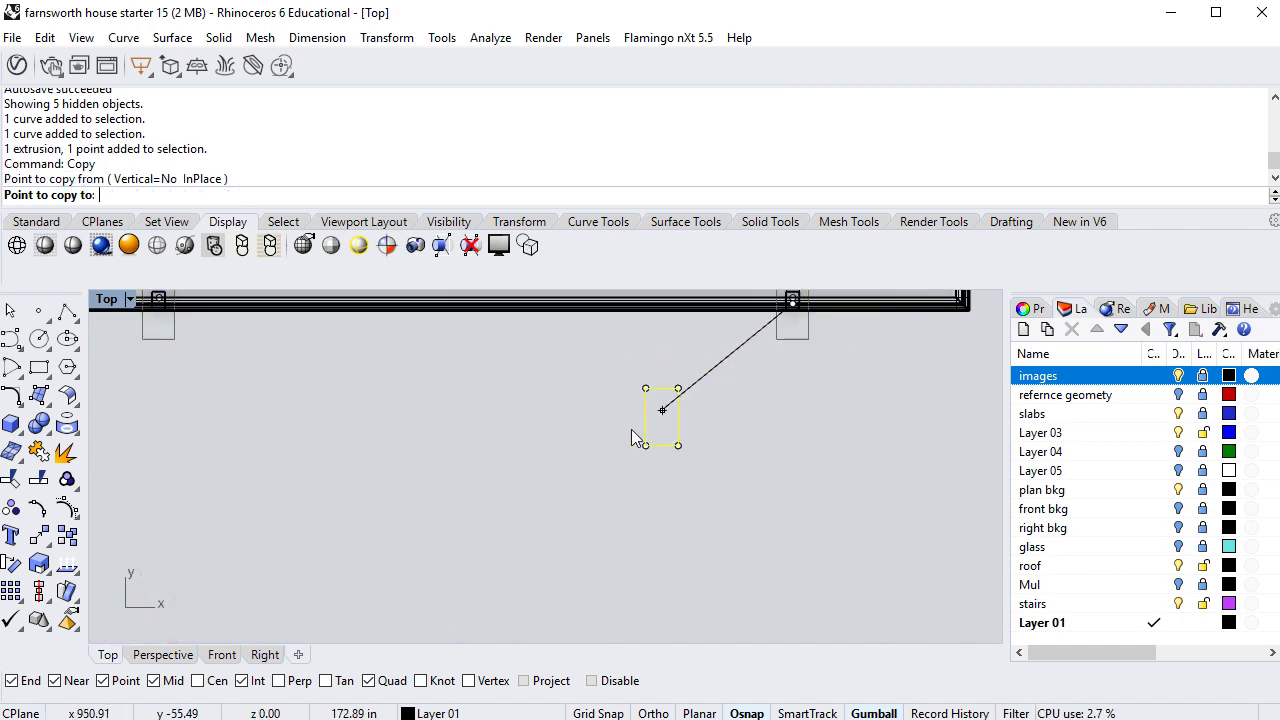
scroll(515, 526, down, 8)
right_drag(503, 537, 744, 319)
scroll(329, 491, up, 3)
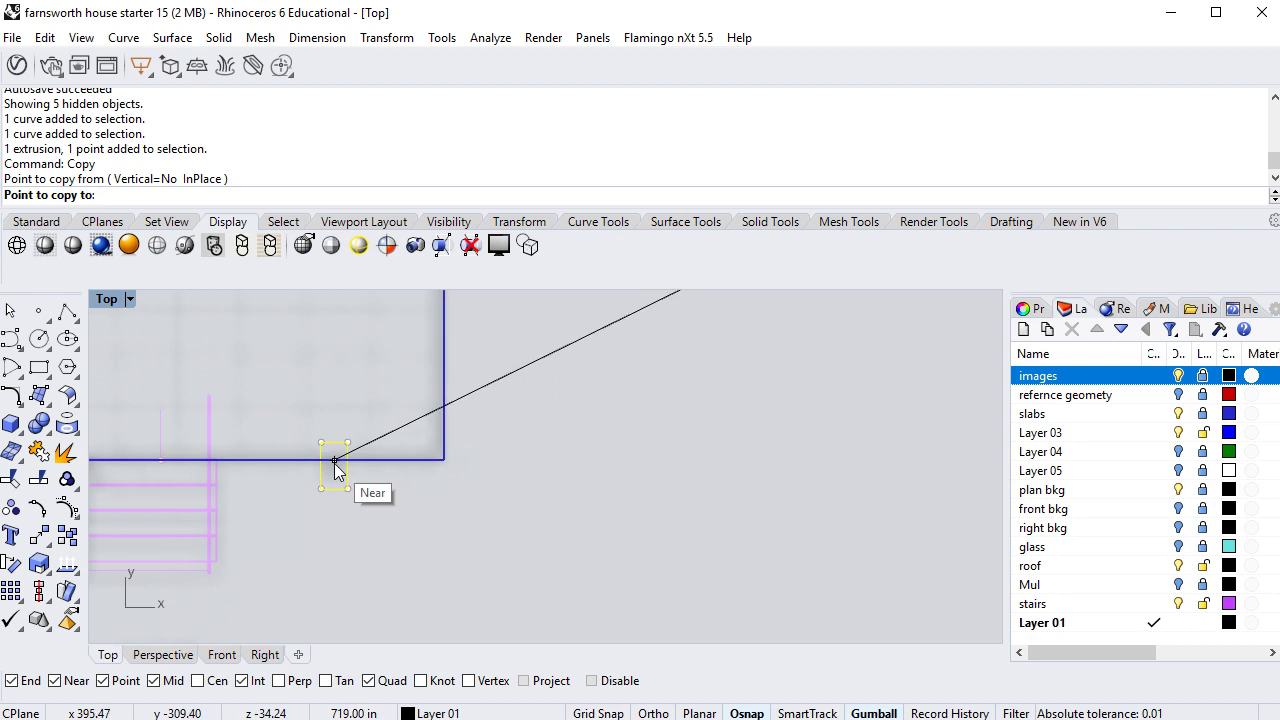
click(335, 461)
End the Copy command and undo the copy placed on the lower terrace
scroll(359, 567, down, 8)
right_drag(362, 570, 663, 525)
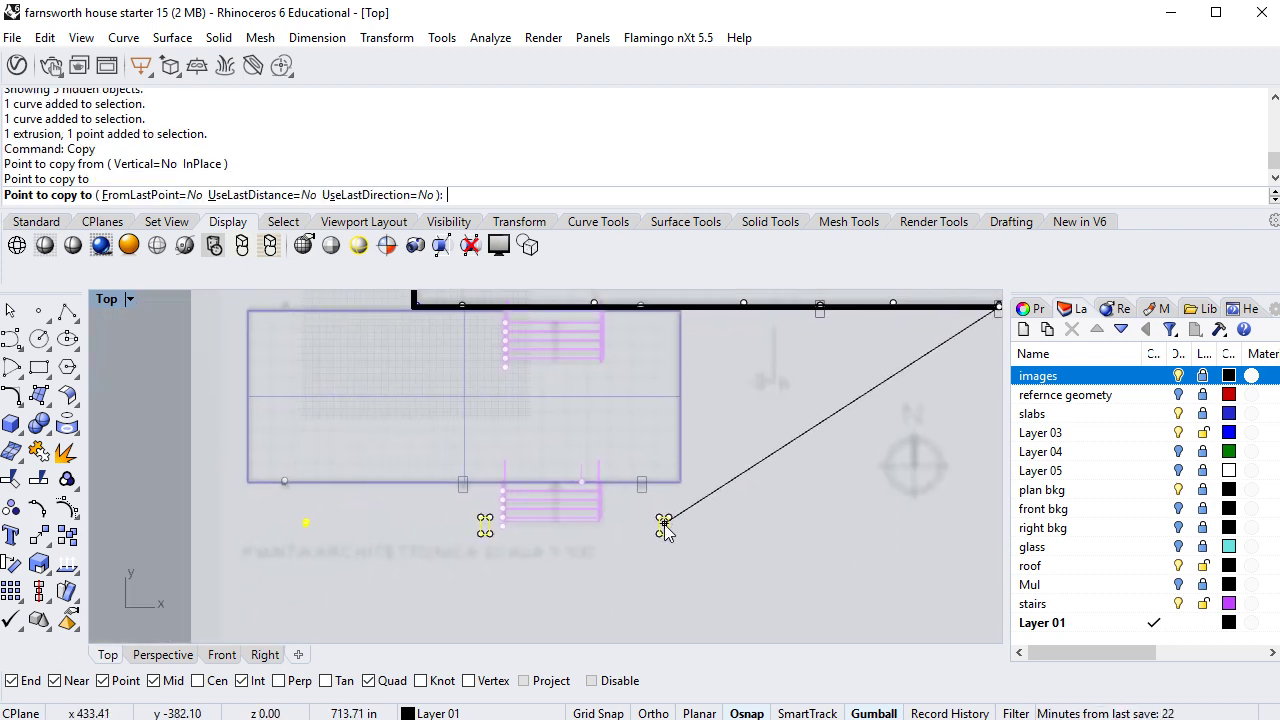
scroll(667, 593, down, 5)
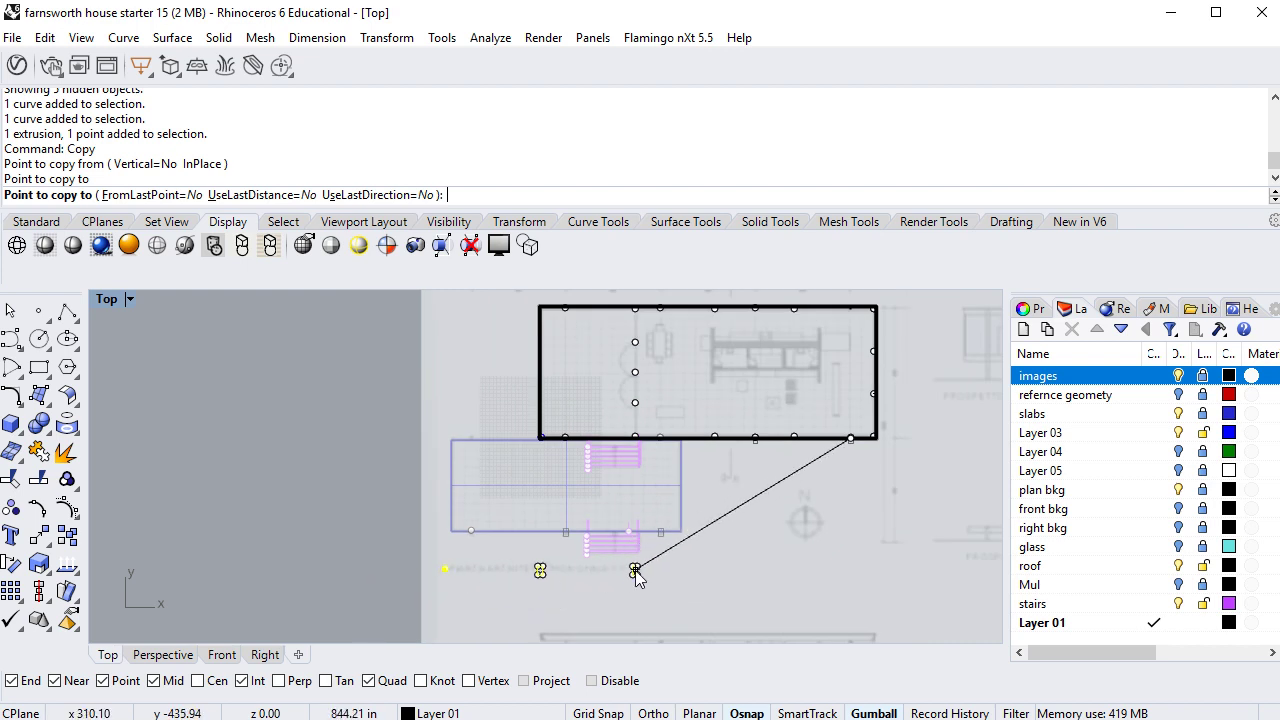
key(Escape)
key(Escape)
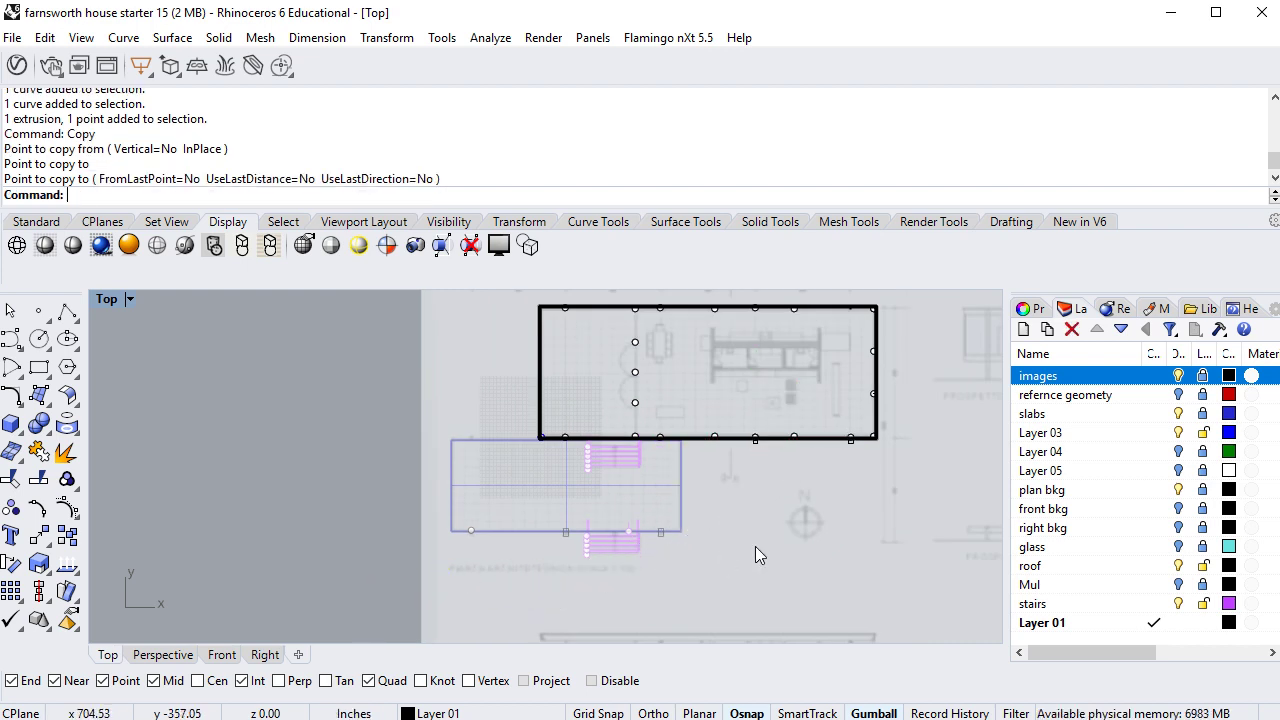
key(ctrl+z)
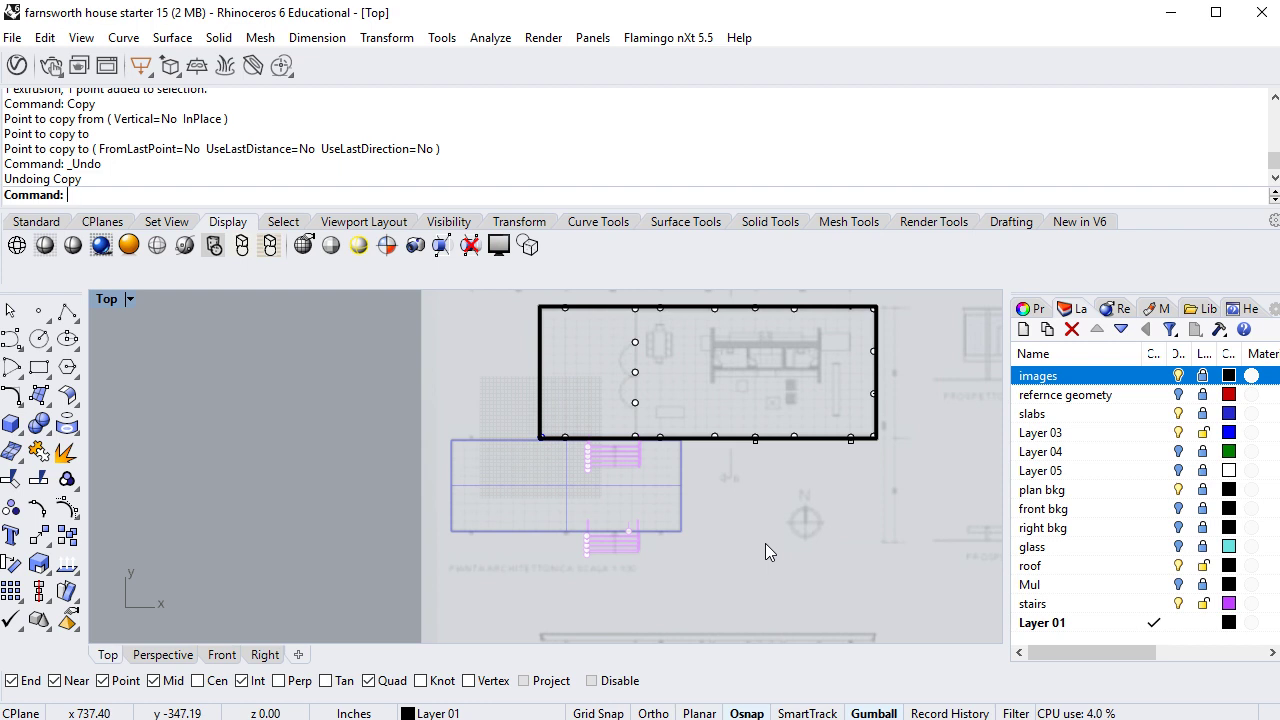
In the perspective view, select the three eastern columns along the house's front edge
click(165, 655)
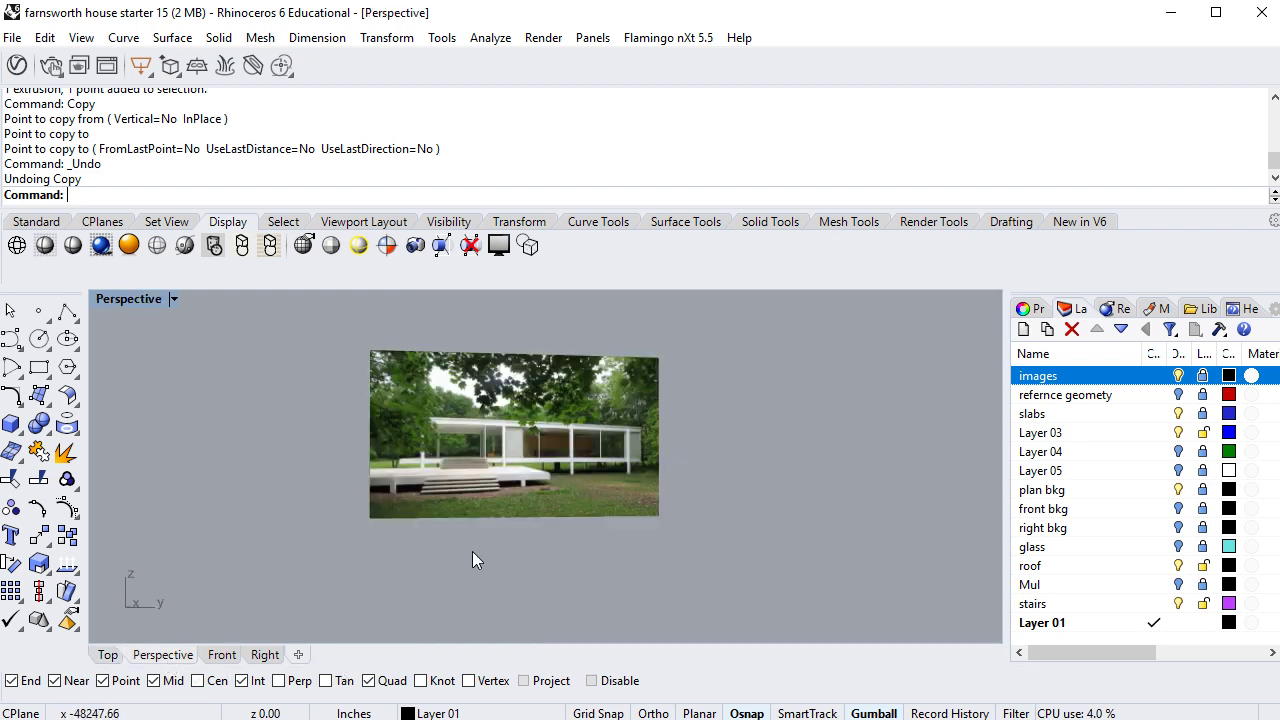
scroll(475, 560, down, 5)
right_drag(461, 570, 633, 313)
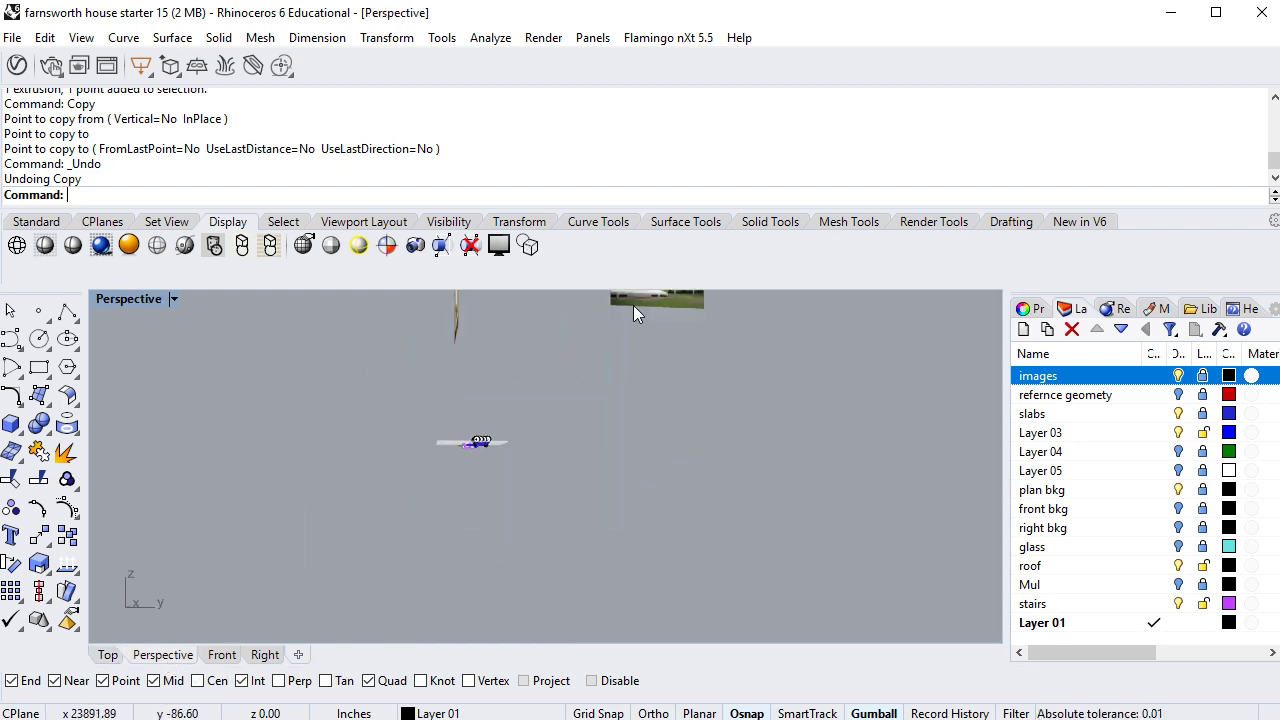
mouse_move(473, 449)
right_down()
mouse_move(439, 444)
mouse_move(457, 404)
mouse_move(445, 431)
mouse_move(489, 455)
mouse_move(673, 443)
right_up()
scroll(733, 430, up, 8)
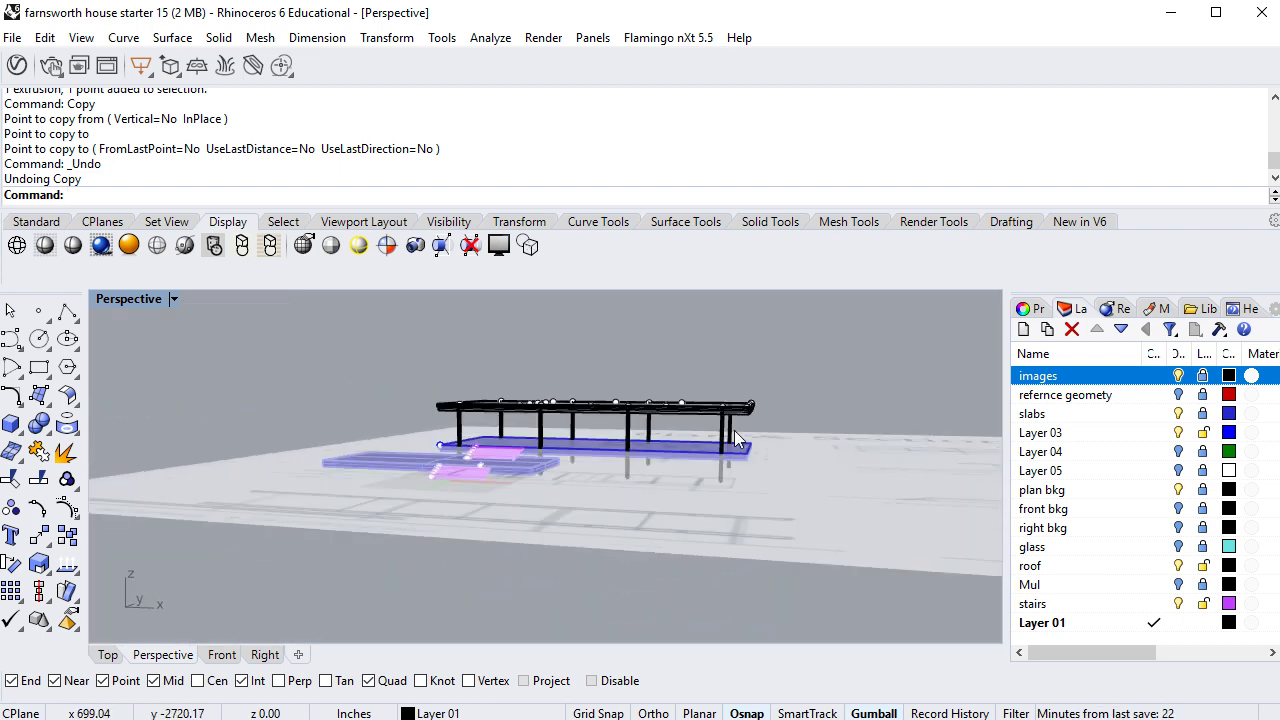
click(702, 440)
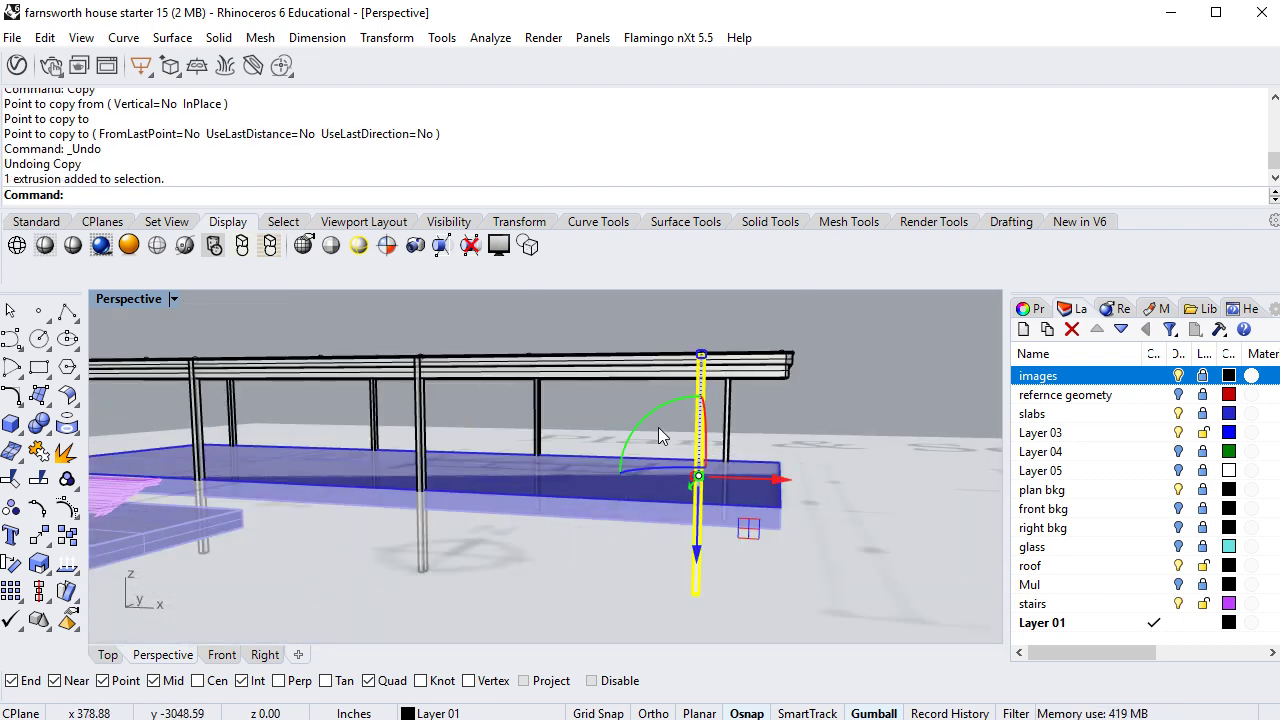
shift+click(400, 410)
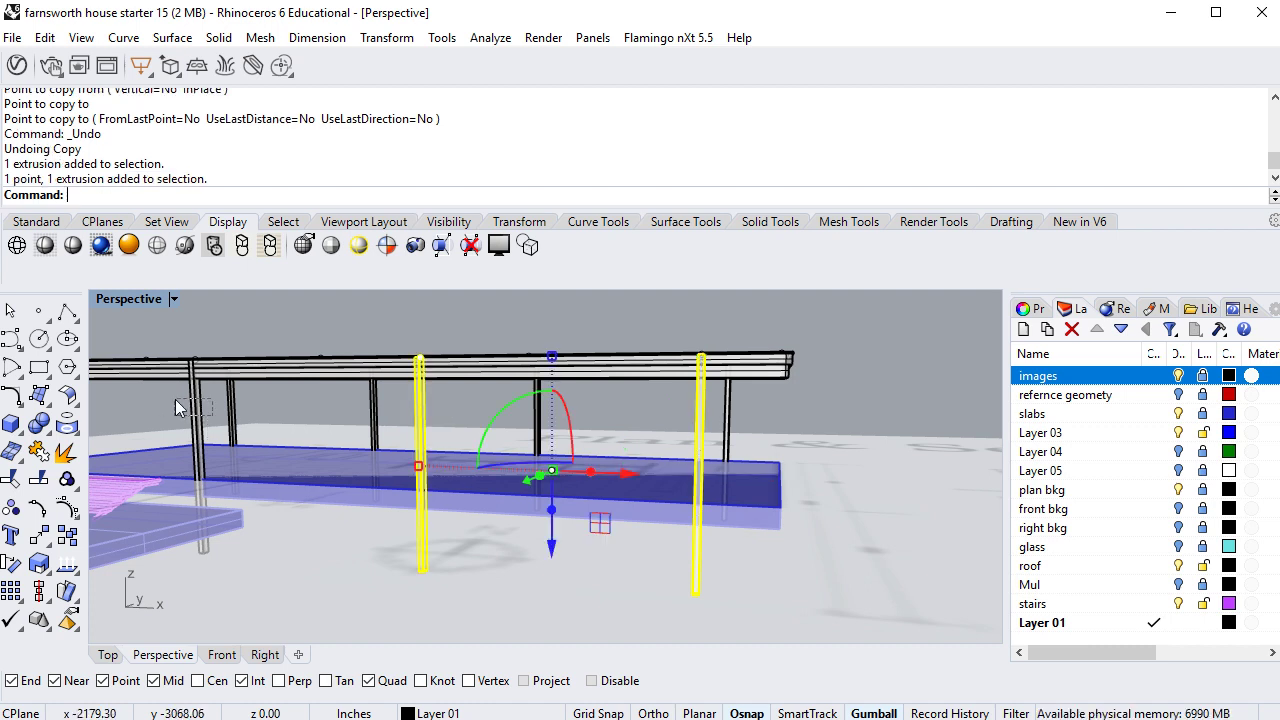
shift+click(176, 405)
Add the point at the top of the easternmost front column to the selected columns
right_drag(437, 442, 468, 545)
scroll(610, 565, up, 6)
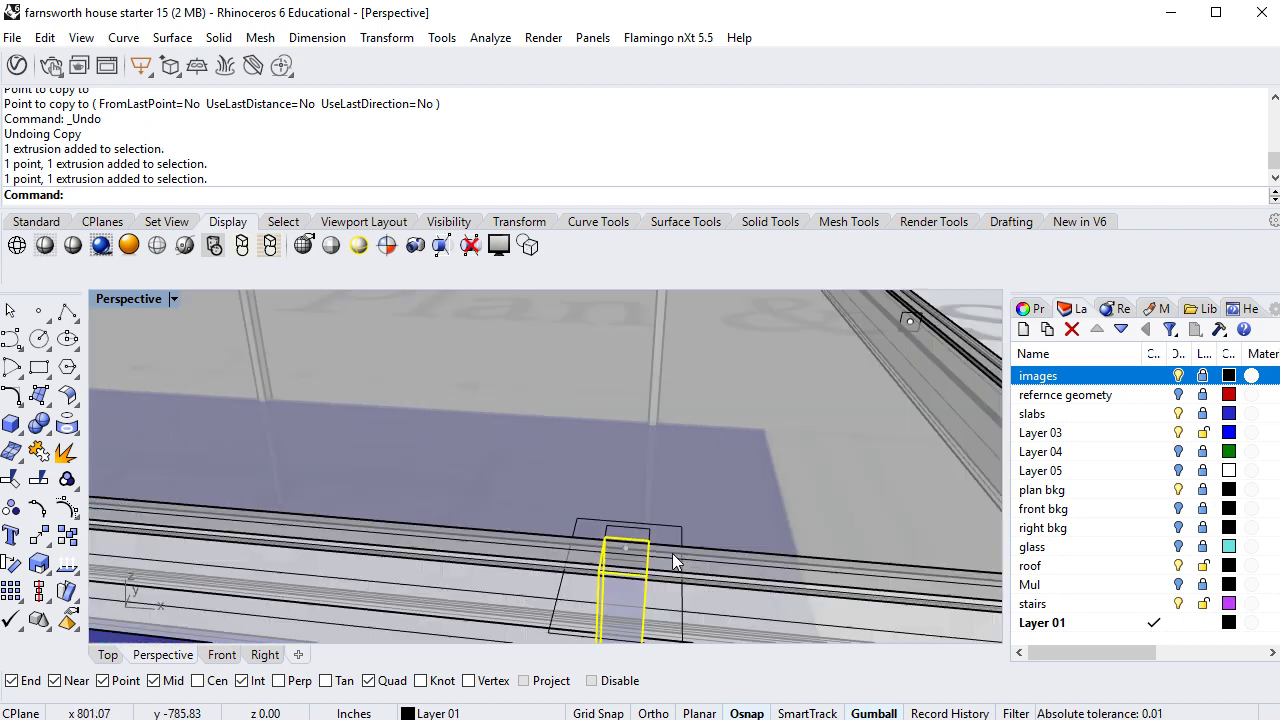
scroll(669, 553, up, 3)
scroll(660, 553, down, 3)
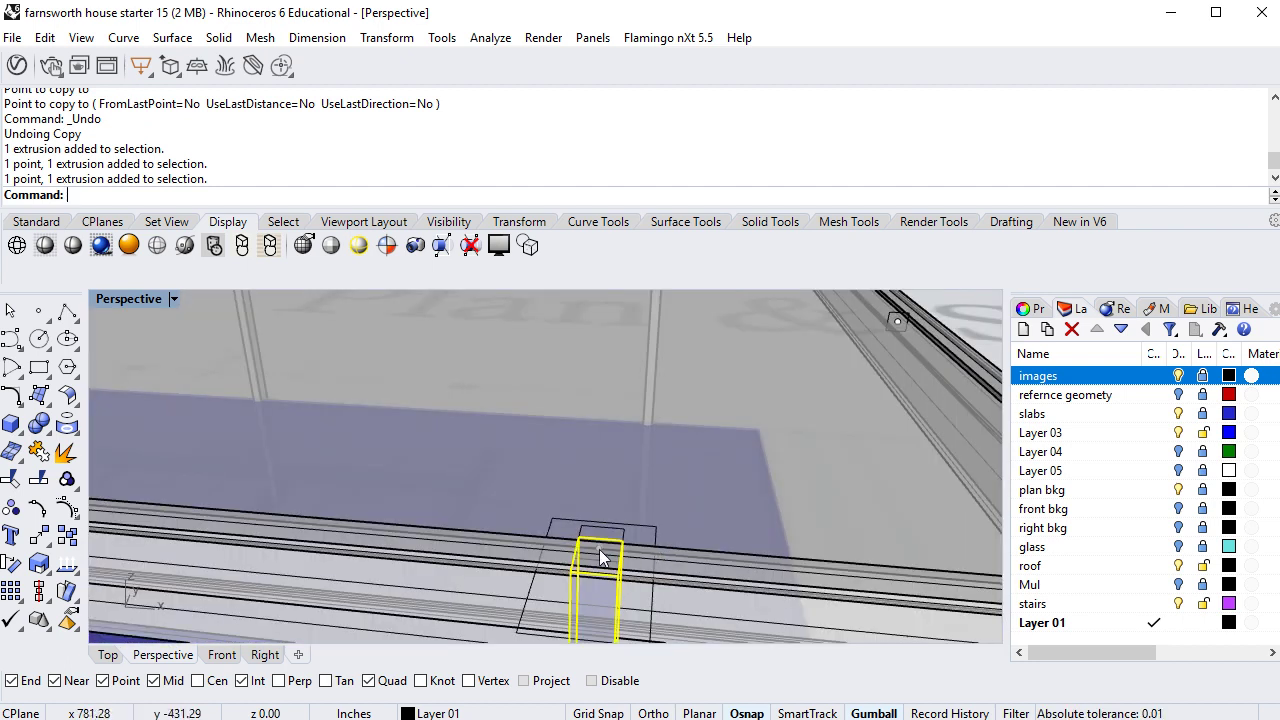
click(600, 558)
click(655, 604)
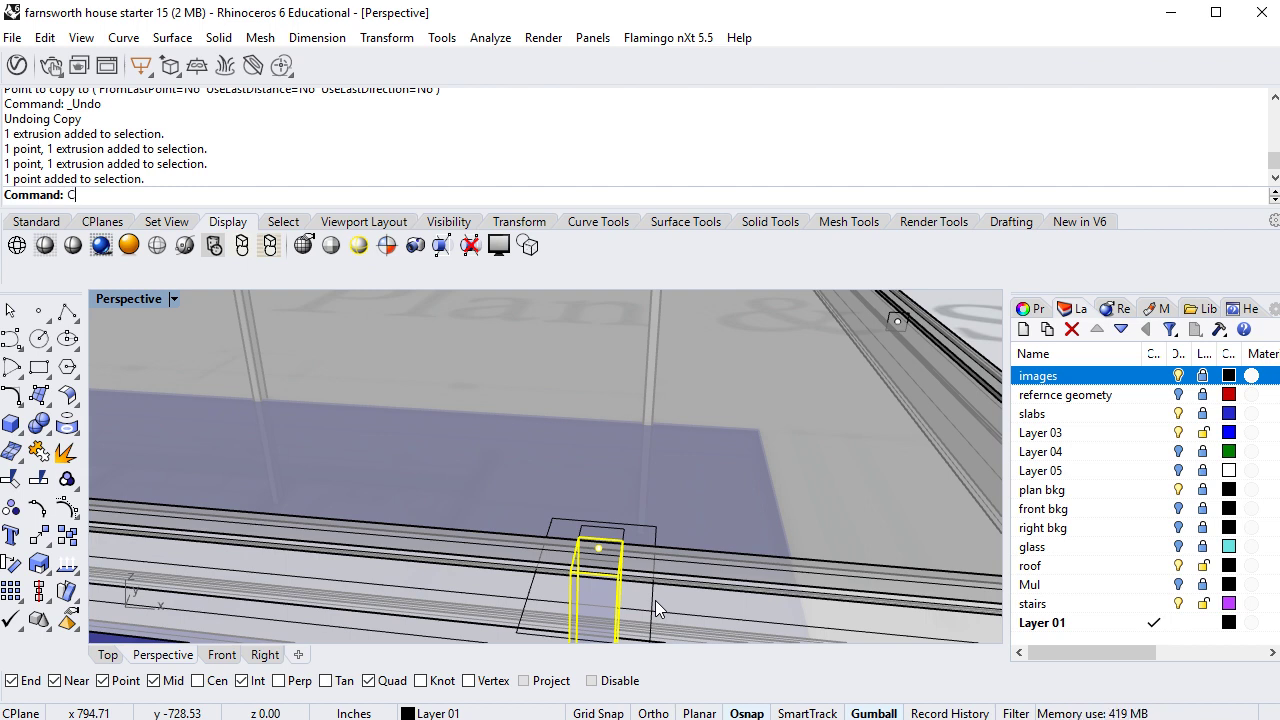
Copy the selection from the easternmost column's point to the plan's column mark on the lower terrace's south edge, east of the stairs
key(Return)
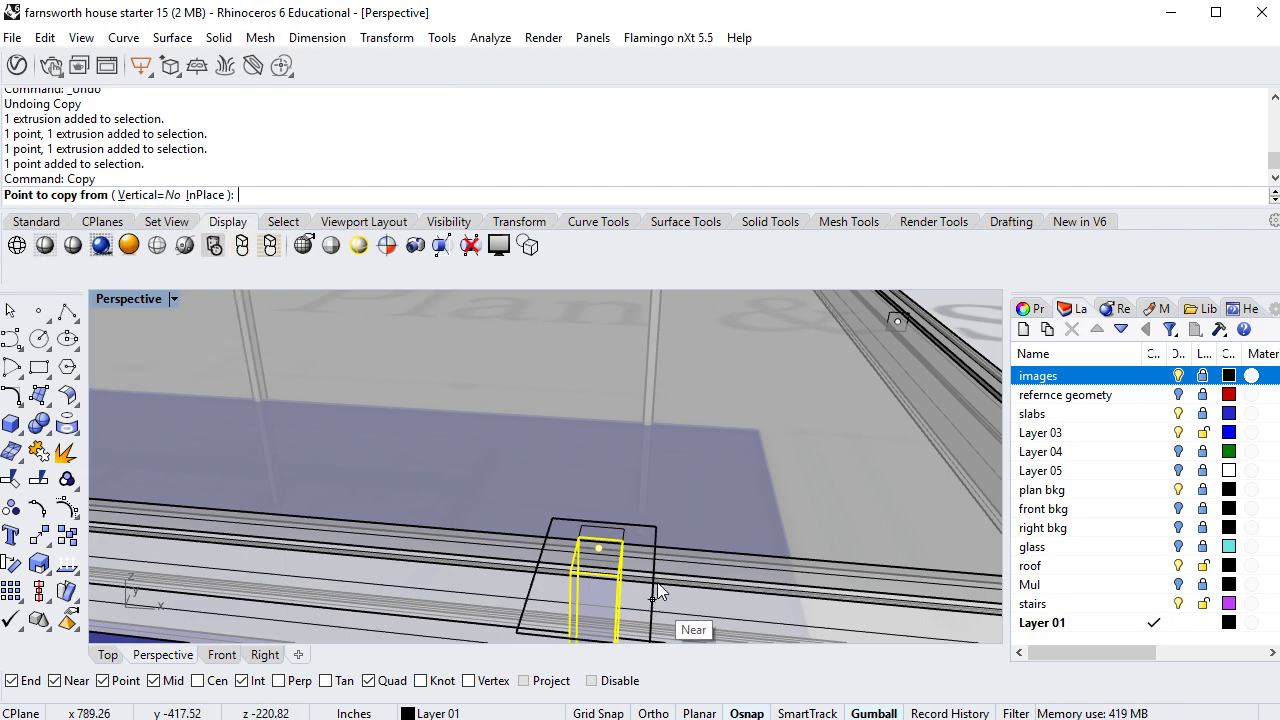
click(598, 548)
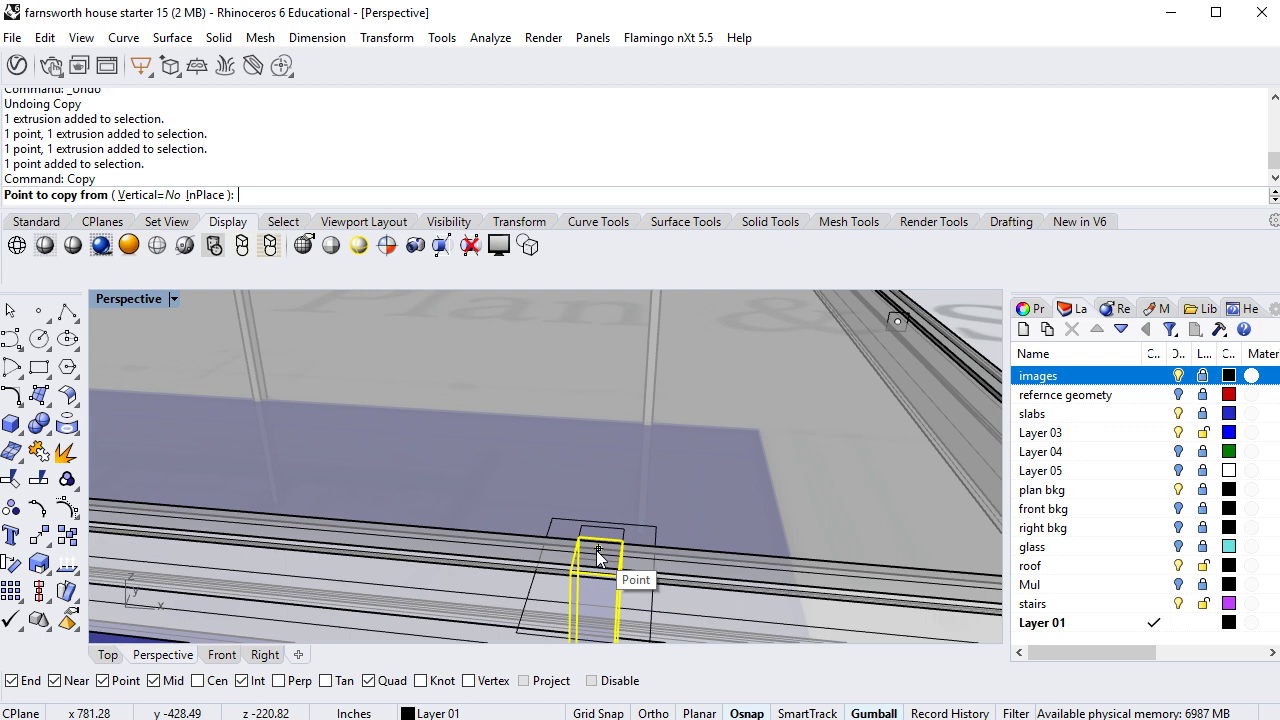
click(108, 654)
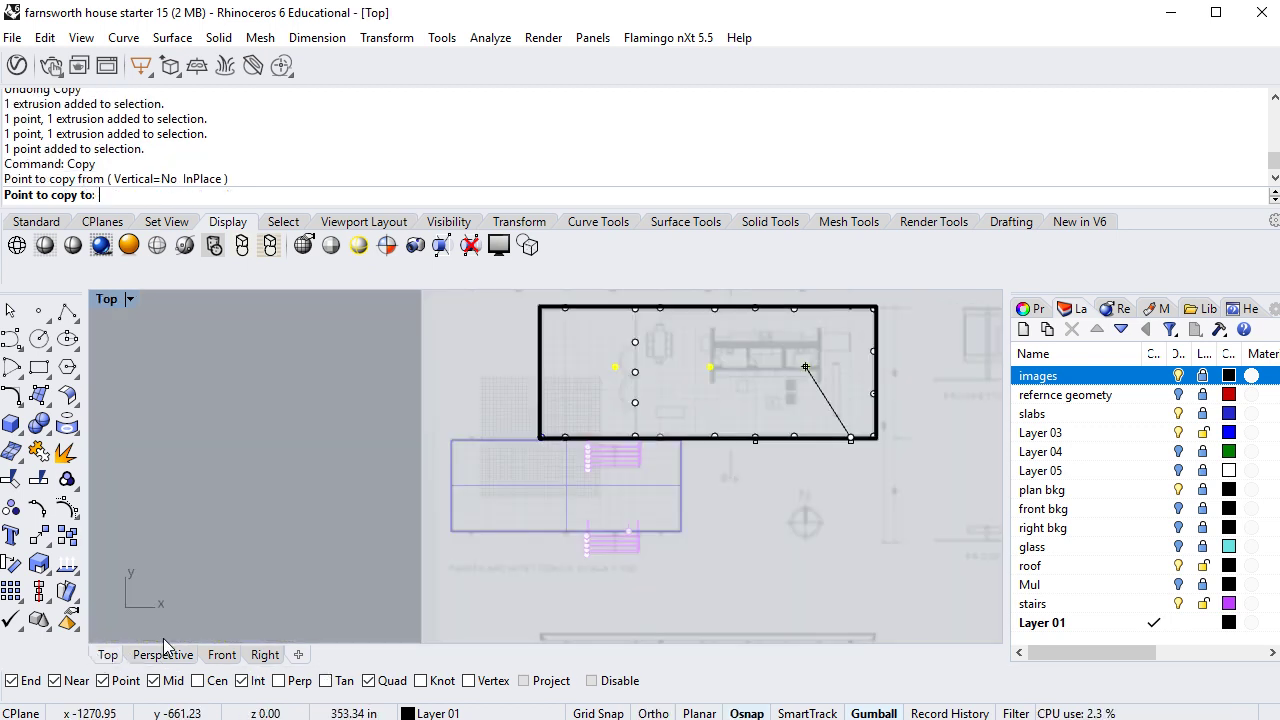
scroll(460, 596, up, 2)
scroll(520, 585, up, 2)
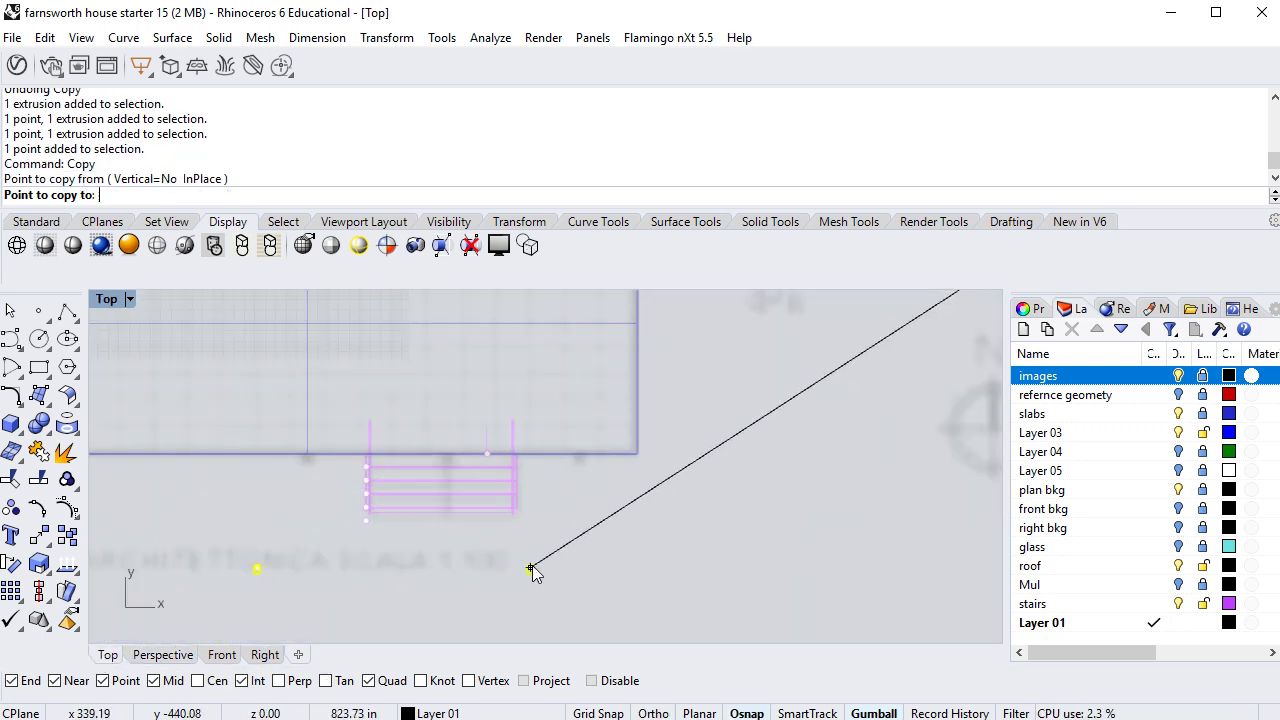
scroll(550, 540, up, 2)
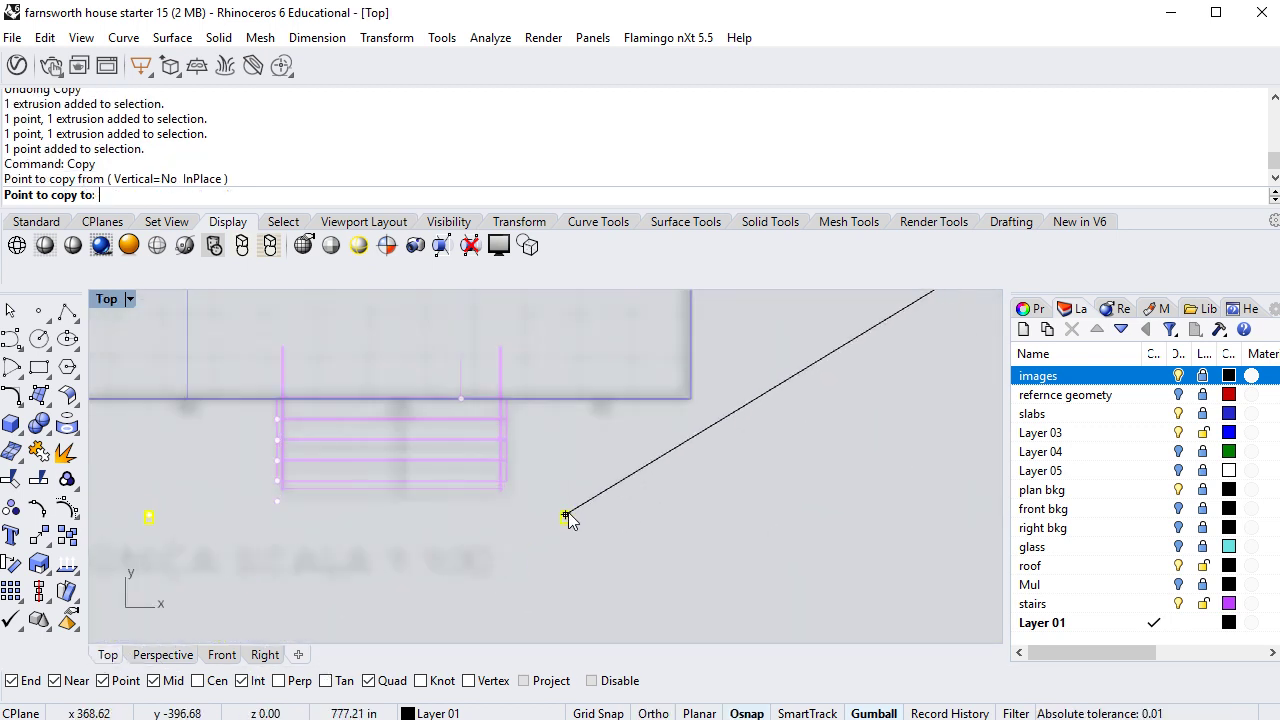
click(604, 408)
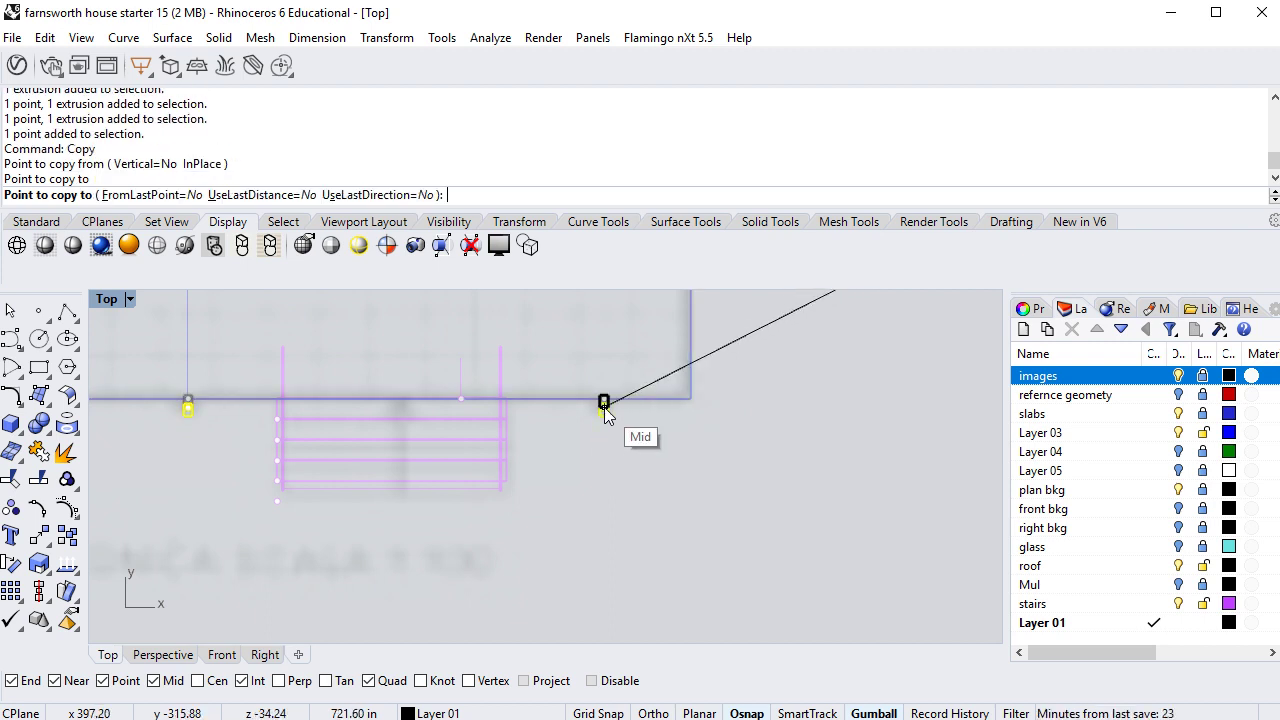
key(Return)
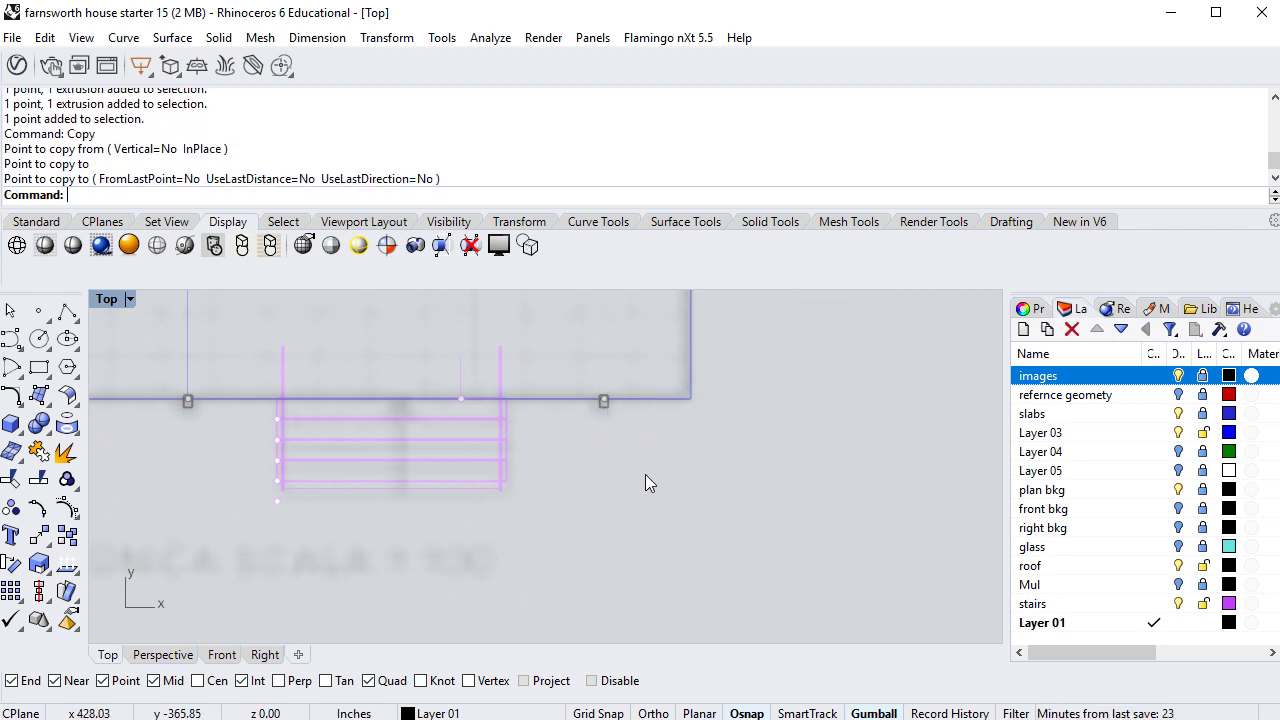
In the perspective view, select the three copied columns along the lower terrace's south edge and ungroup them
click(162, 655)
right_drag(290, 598, 310, 518)
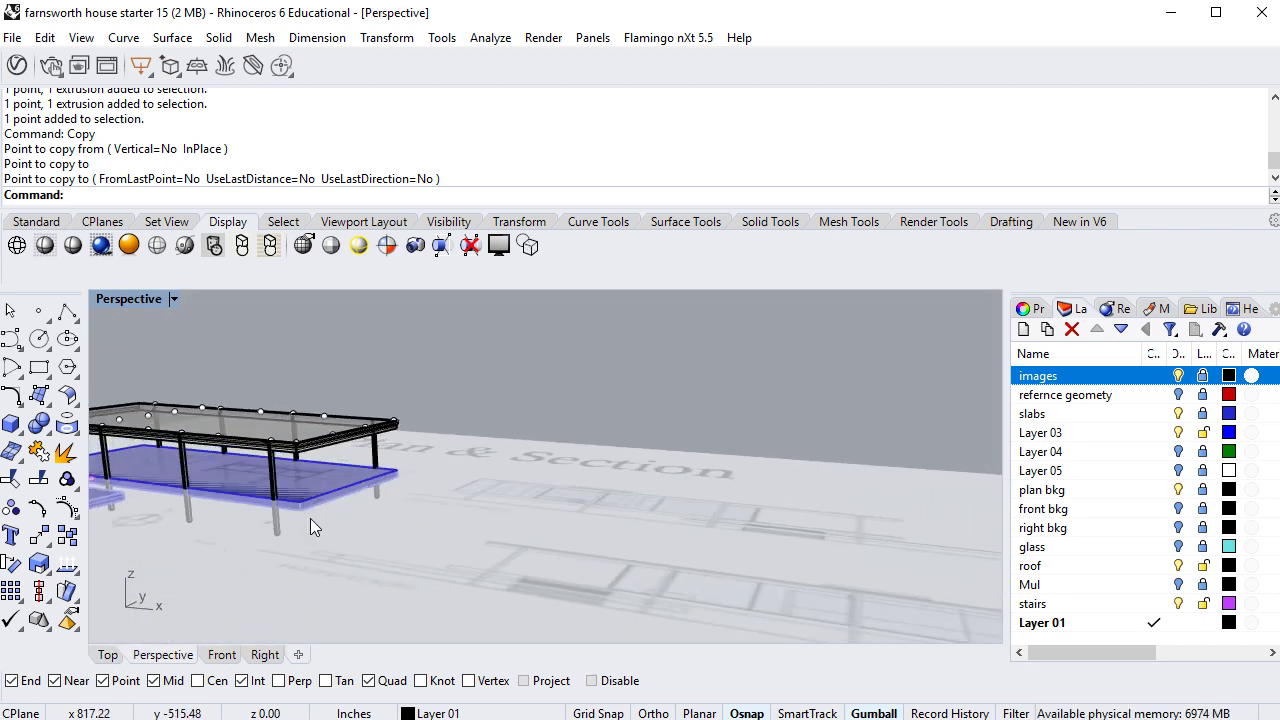
right_drag(257, 557, 527, 524)
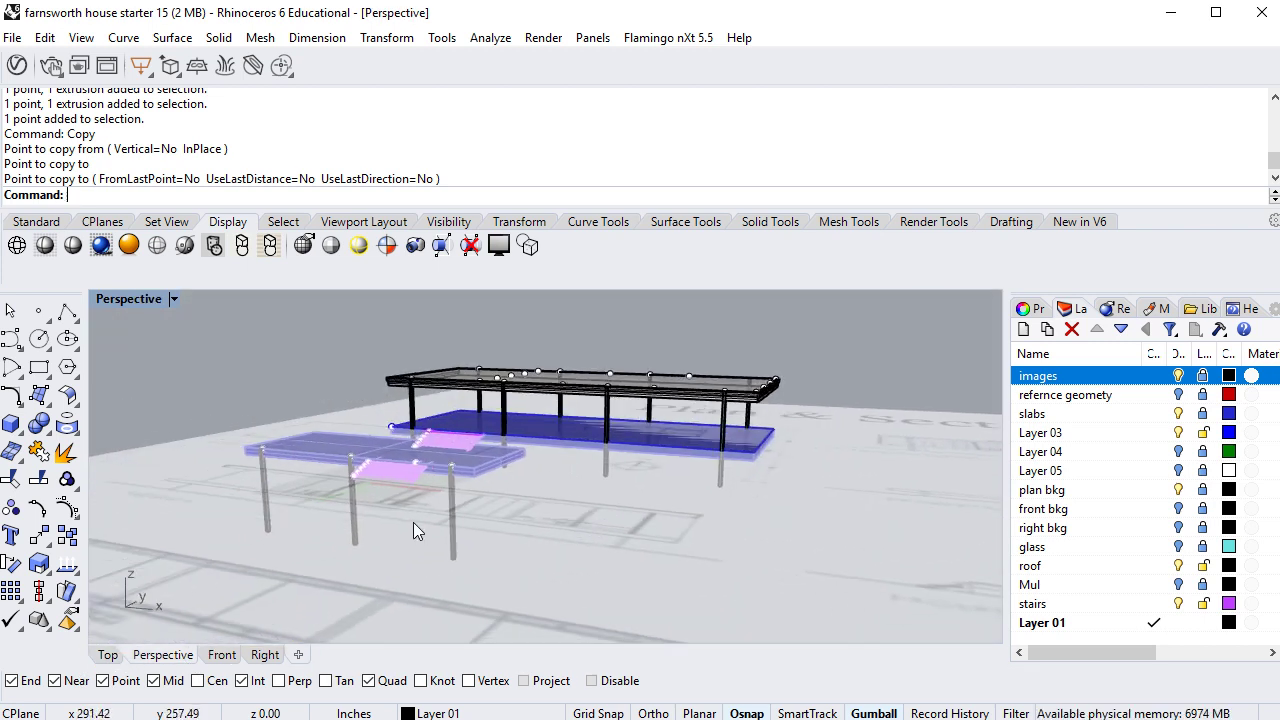
scroll(413, 522, up, 3)
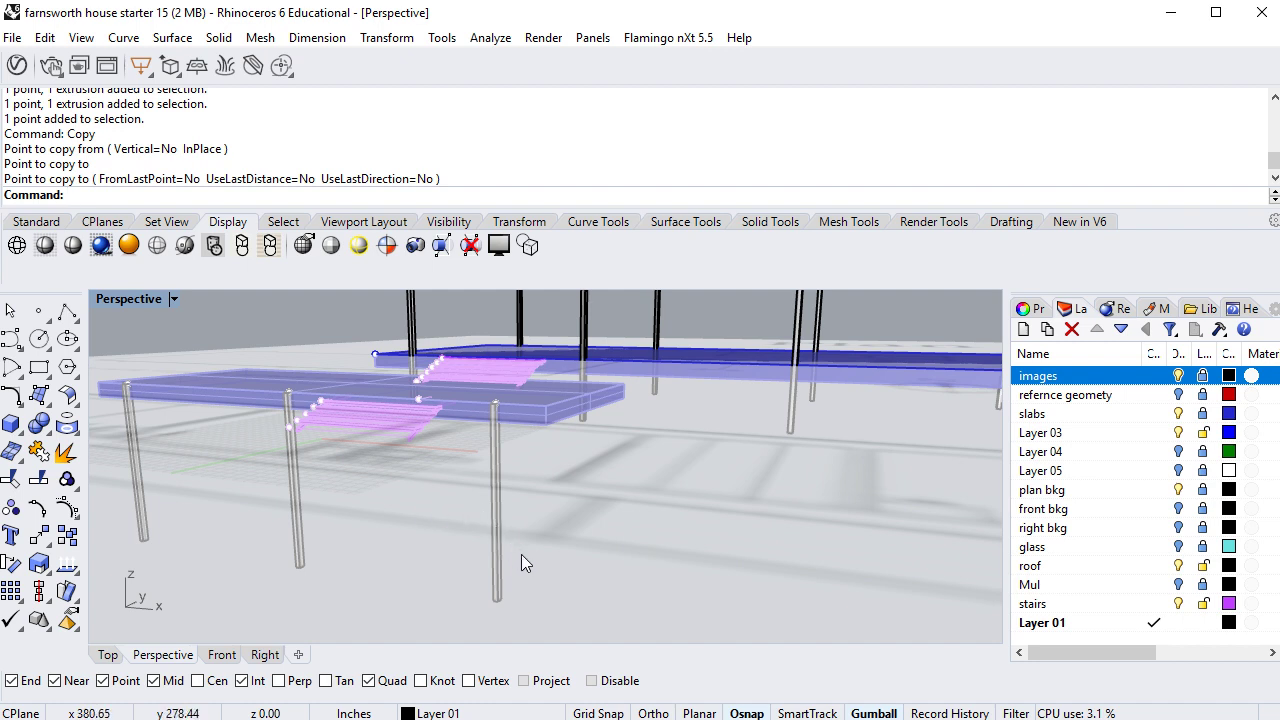
drag(455, 575, 113, 499)
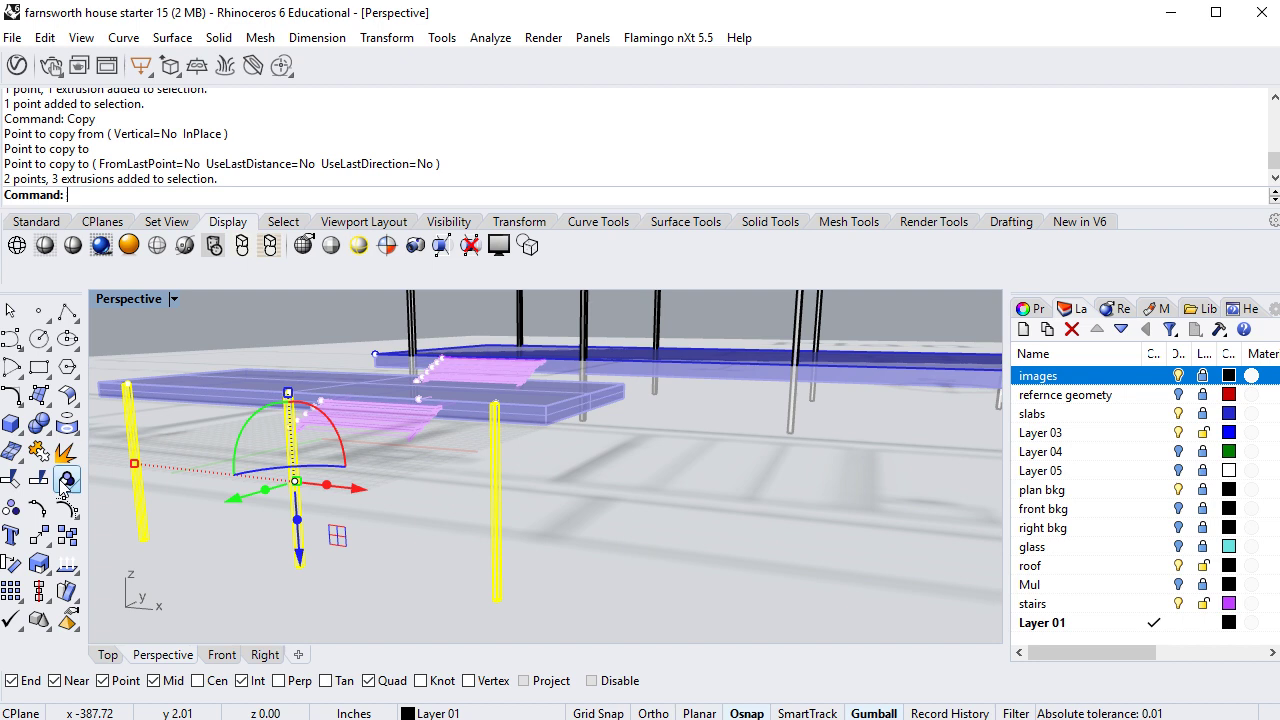
right_click(12, 509)
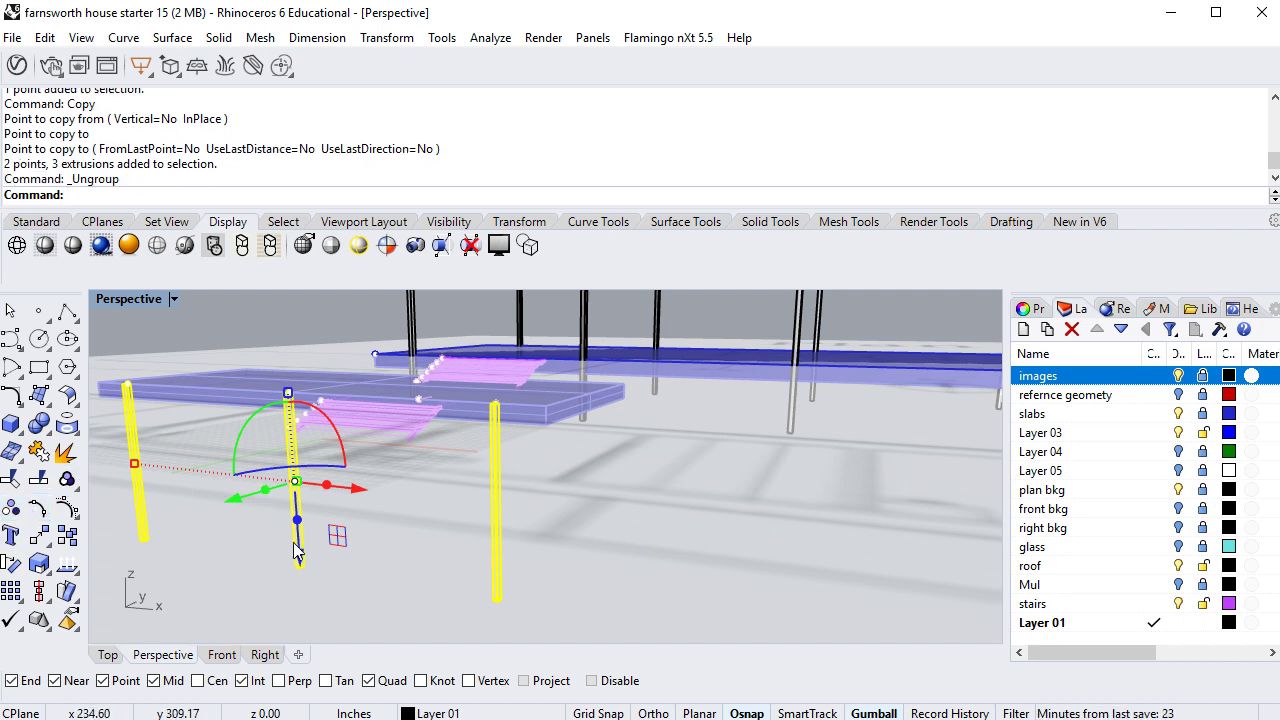
Turn off object snaps and adjust the three terrace columns vertically so their tops sit near the lower terrace slab's top edge
drag(304, 571, 300, 552)
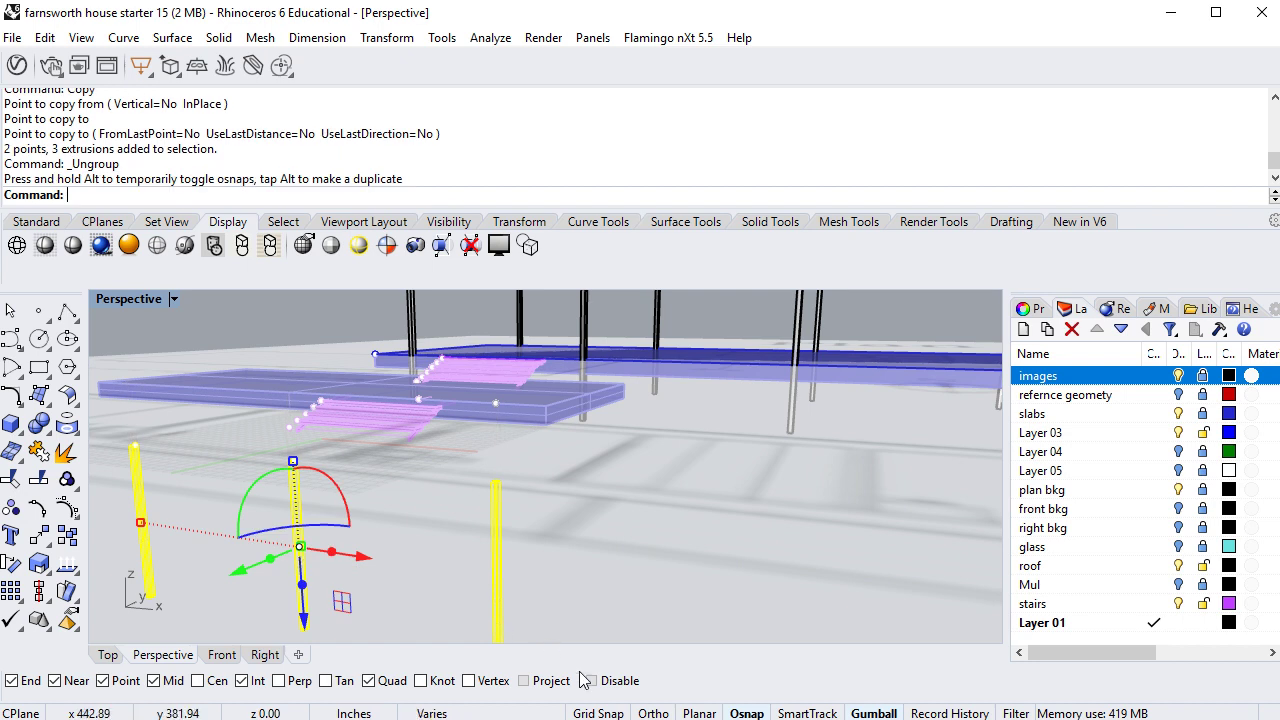
click(591, 680)
drag(307, 625, 313, 476)
click(255, 306)
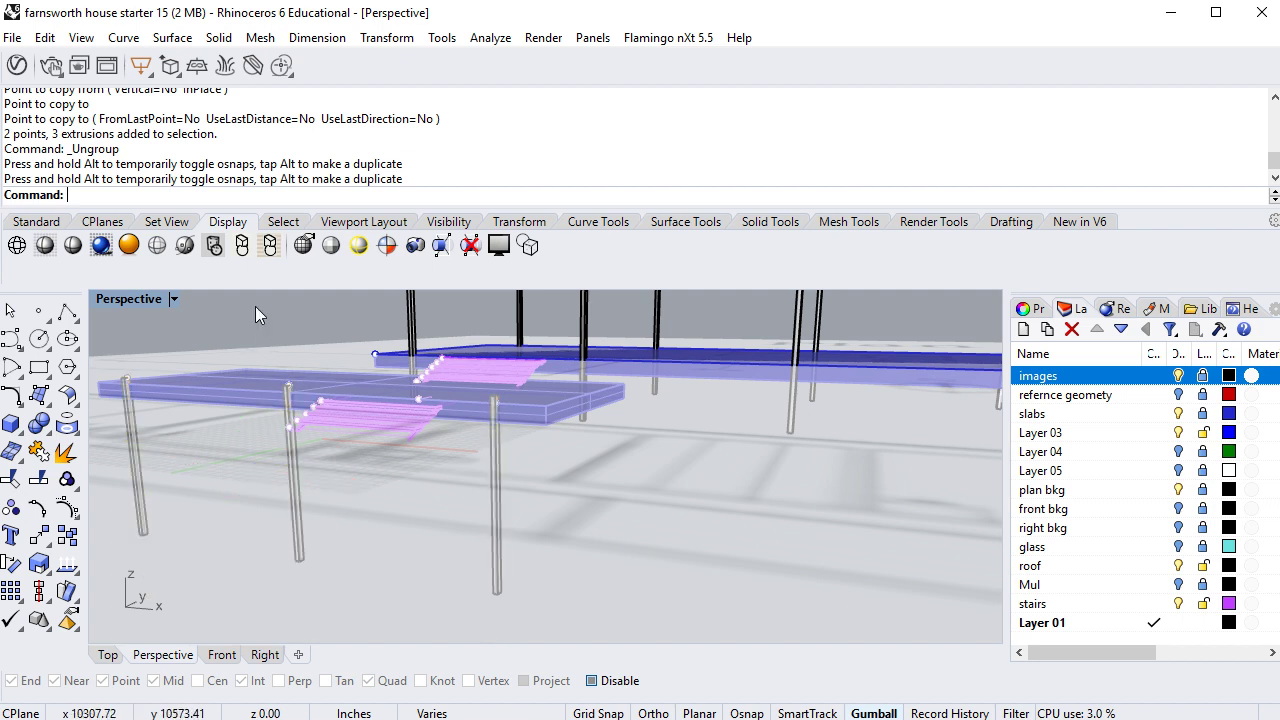
Turn on Layer 04 and Layer 05, and turn off the plan bkg layer
scroll(320, 368, down, 7)
right_drag(320, 372, 282, 421)
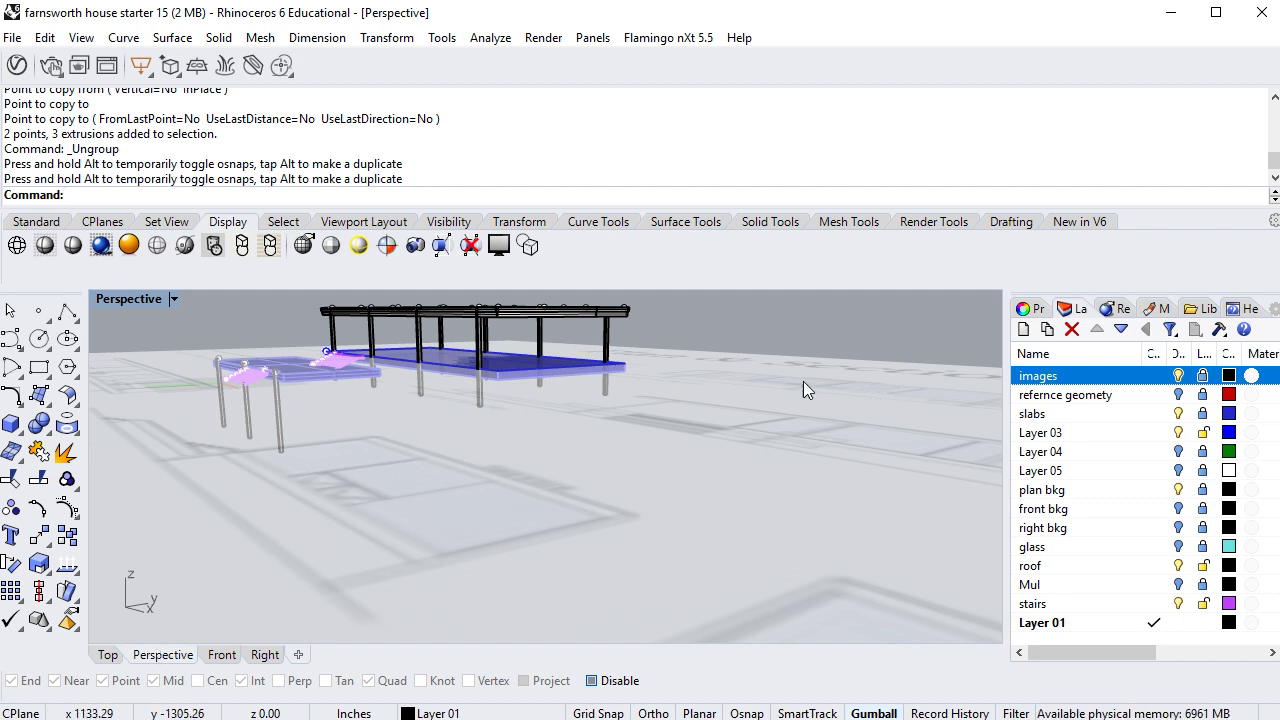
click(1179, 453)
click(1179, 471)
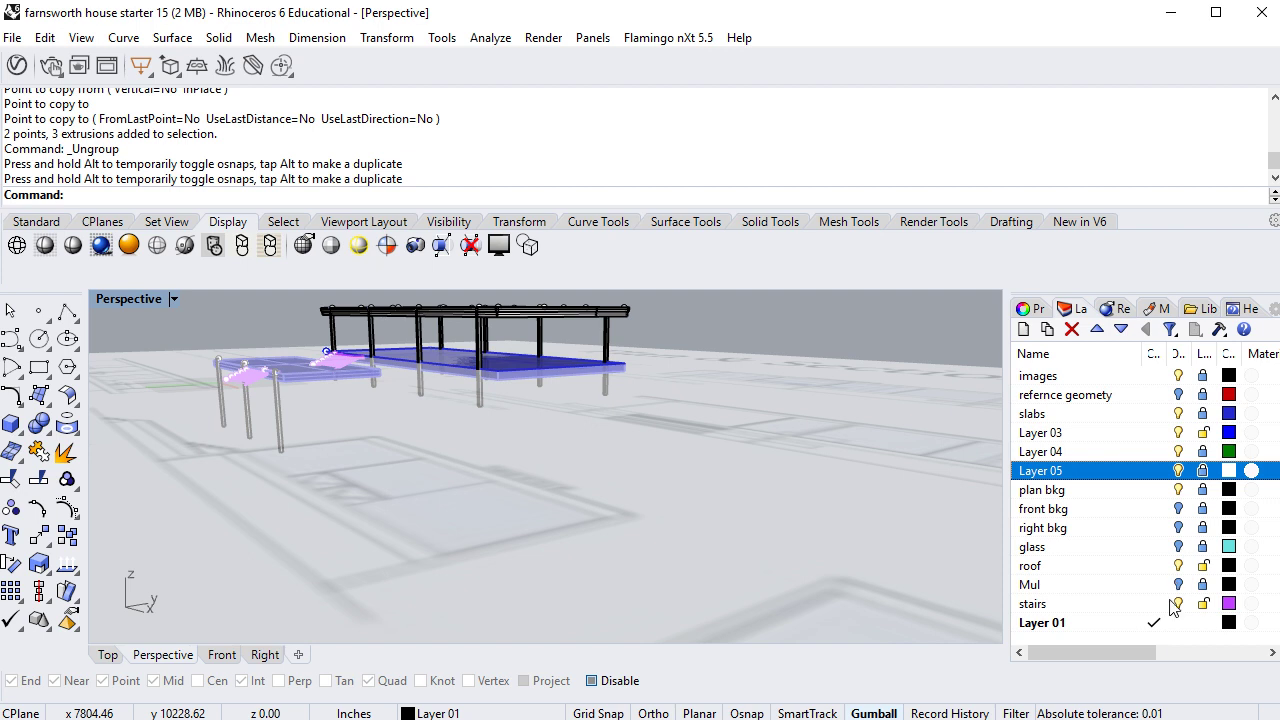
click(1179, 395)
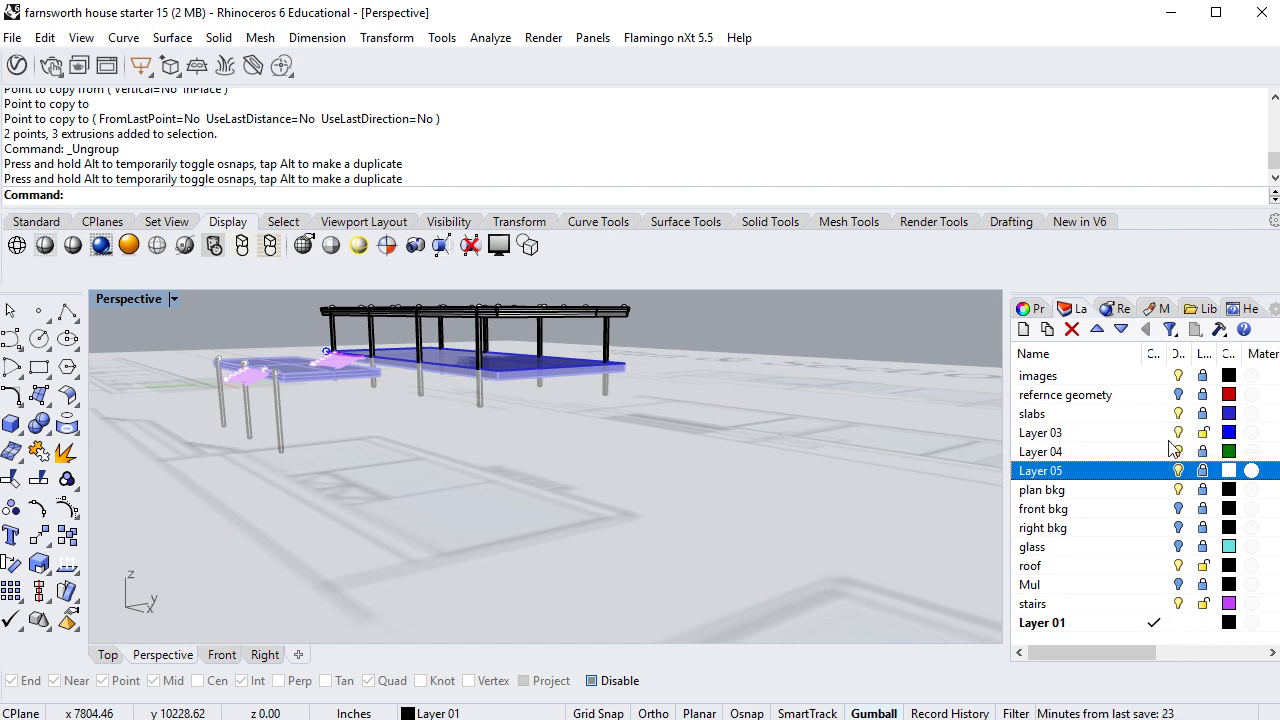
click(1179, 490)
right_drag(949, 473, 744, 519)
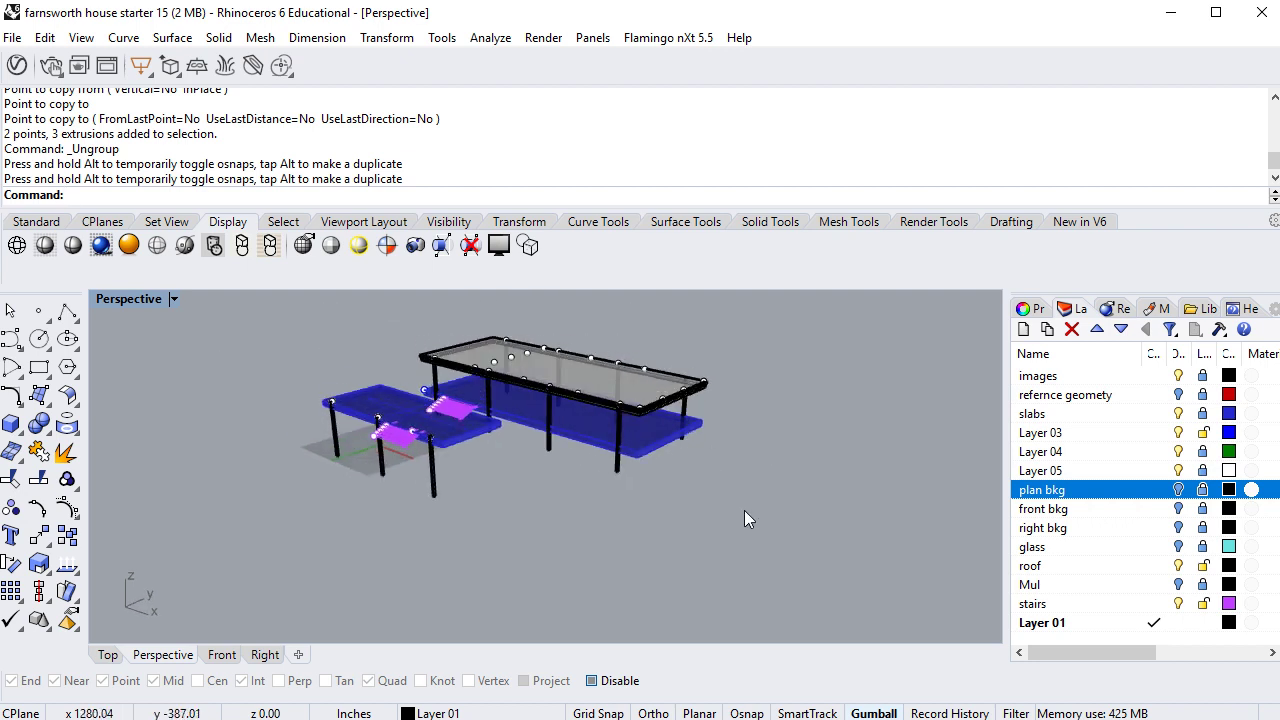
Run Show to unhide any hidden objects and turn on the glass layer
text(Show)
key(Return)
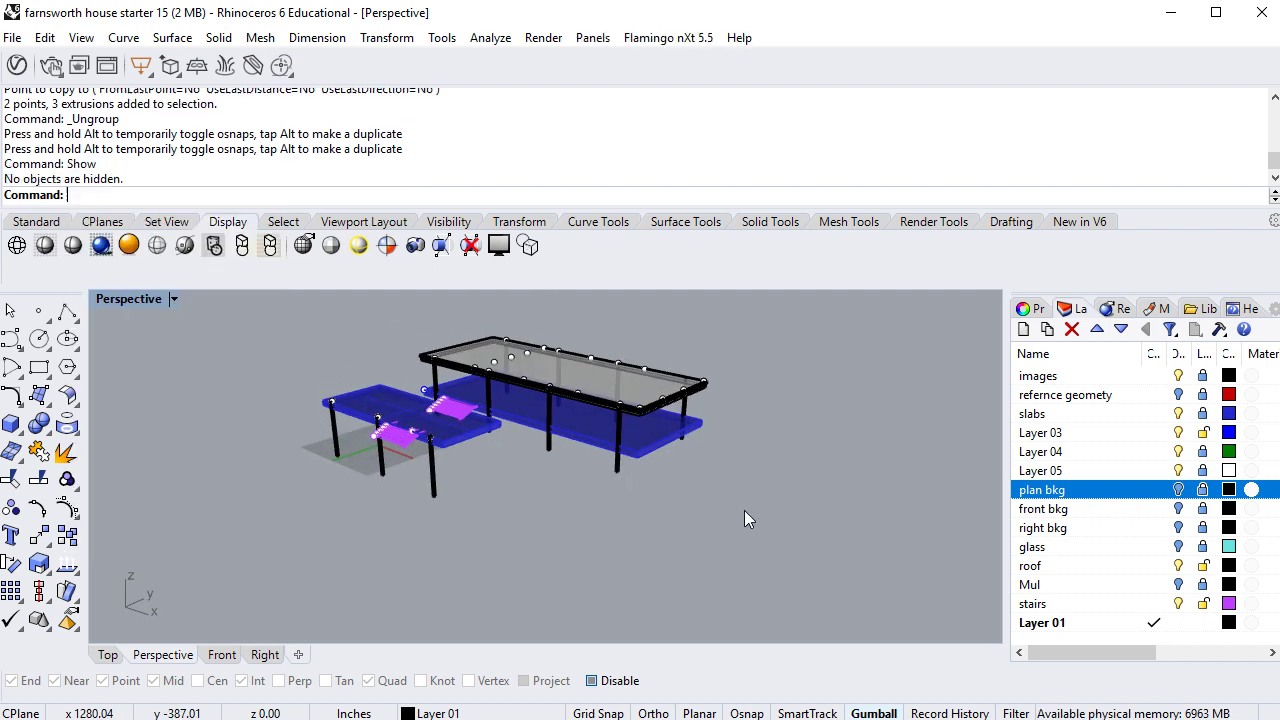
right_drag(606, 524, 552, 452)
click(1179, 547)
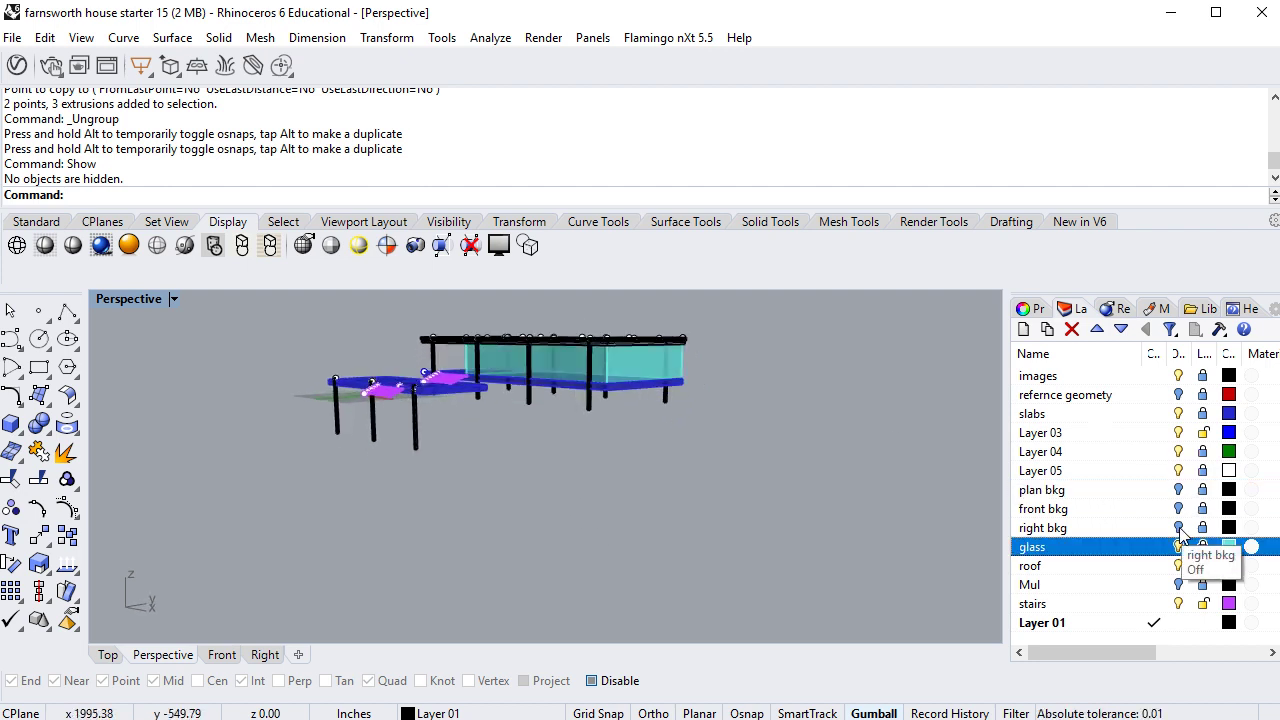
right_drag(477, 511, 651, 499)
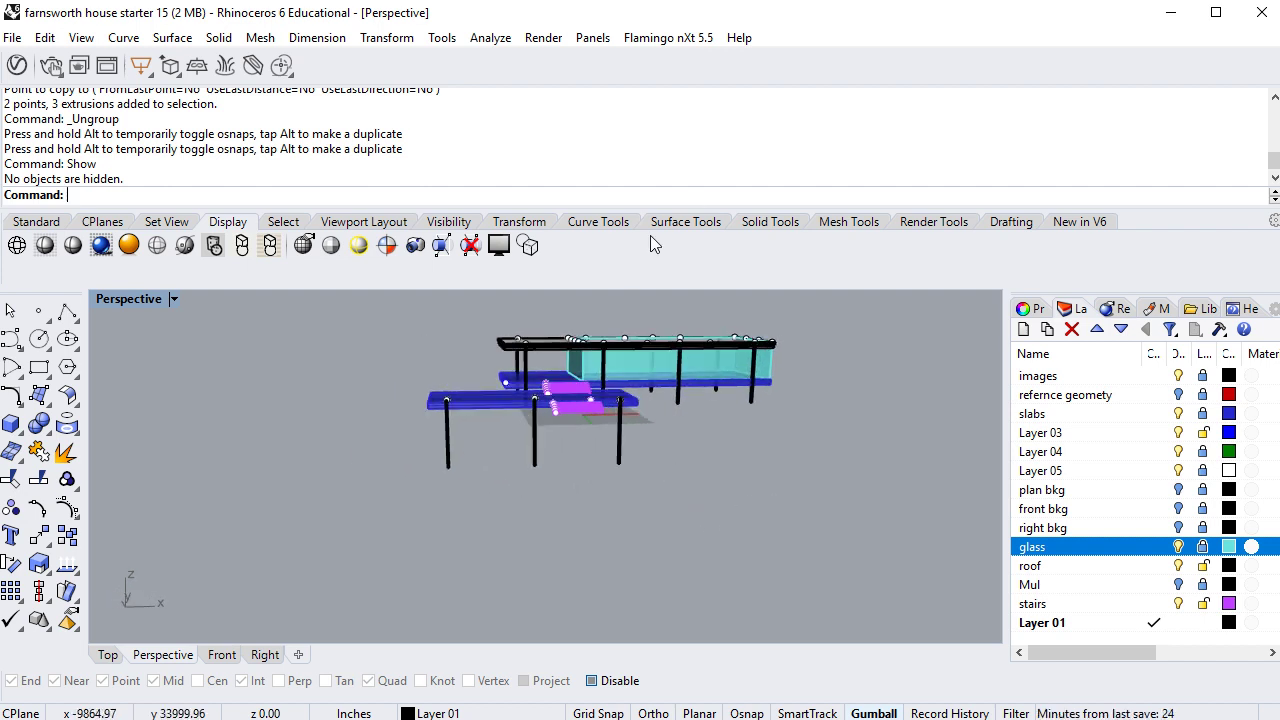
scroll(599, 405, up, 3)
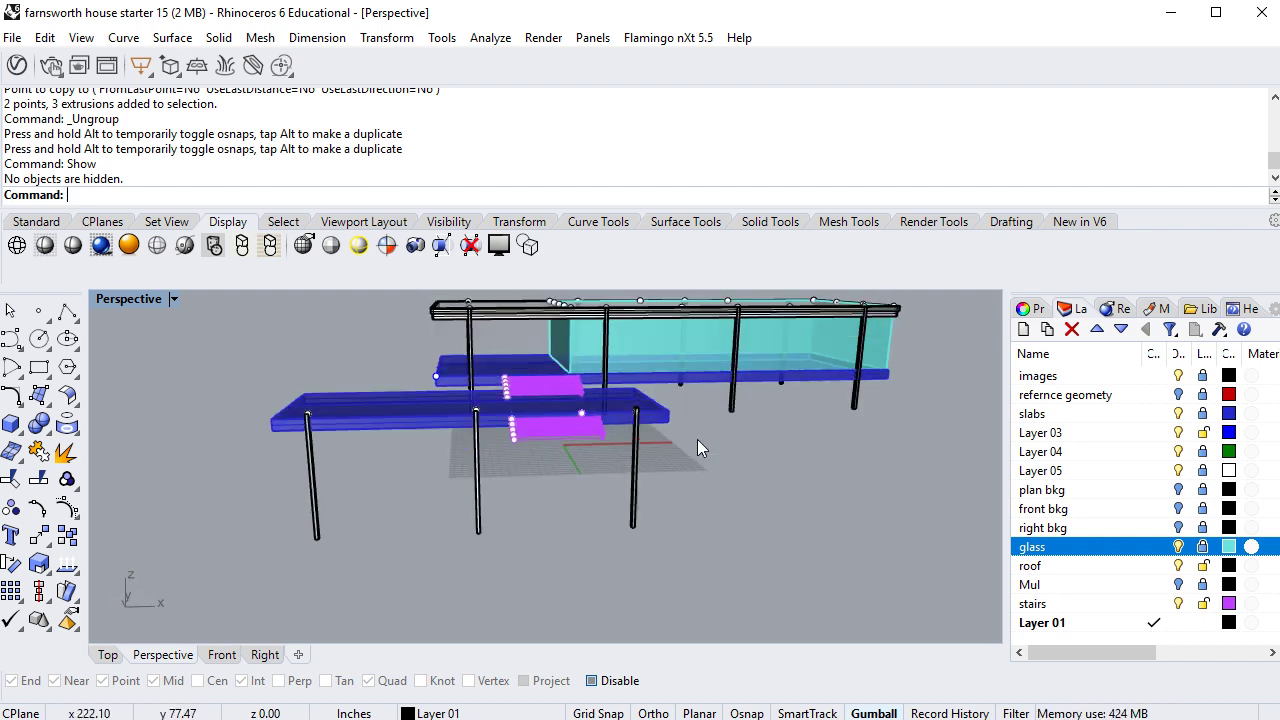
right_drag(697, 439, 679, 456)
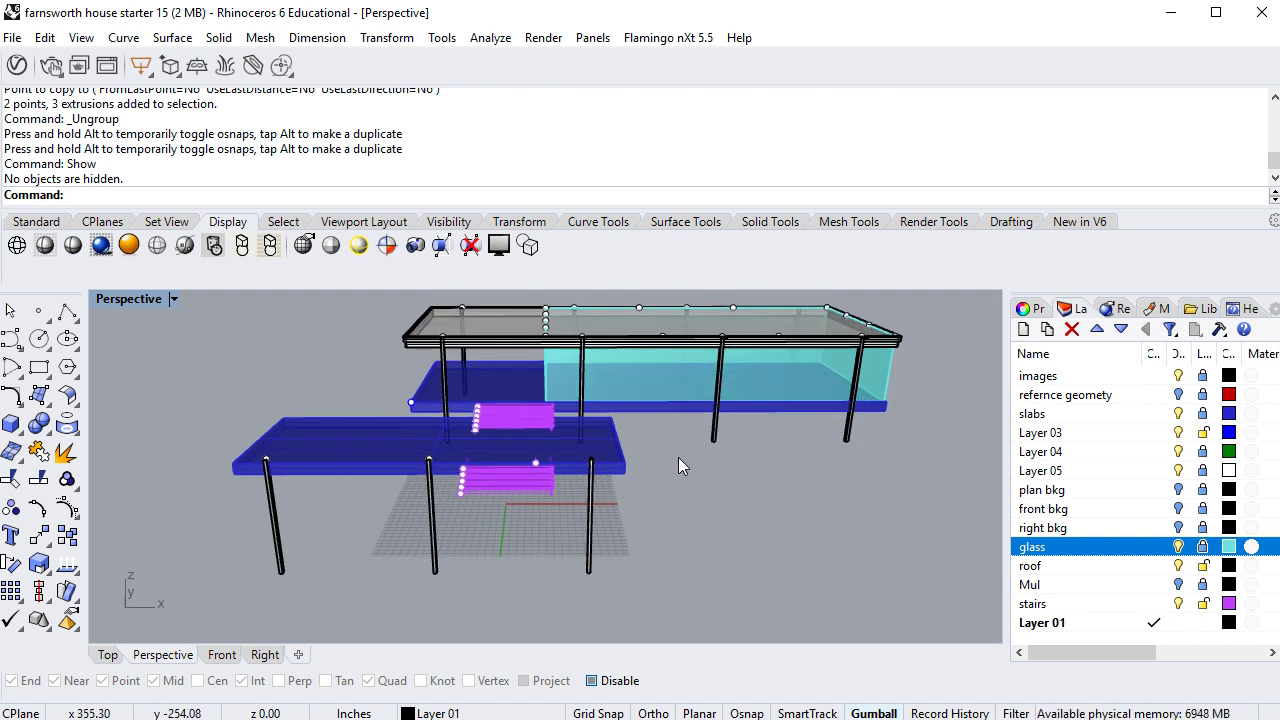
Open the render Ground Plane settings to examine them, and close them without changes
click(944, 224)
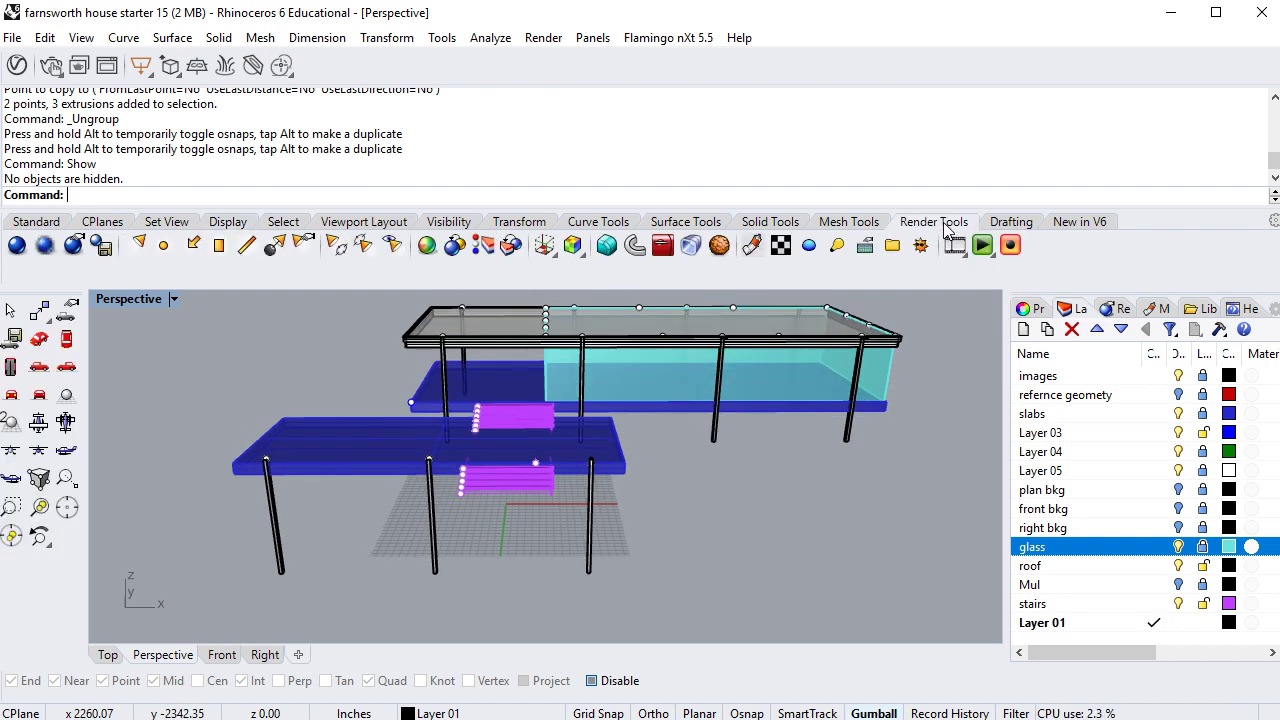
click(866, 247)
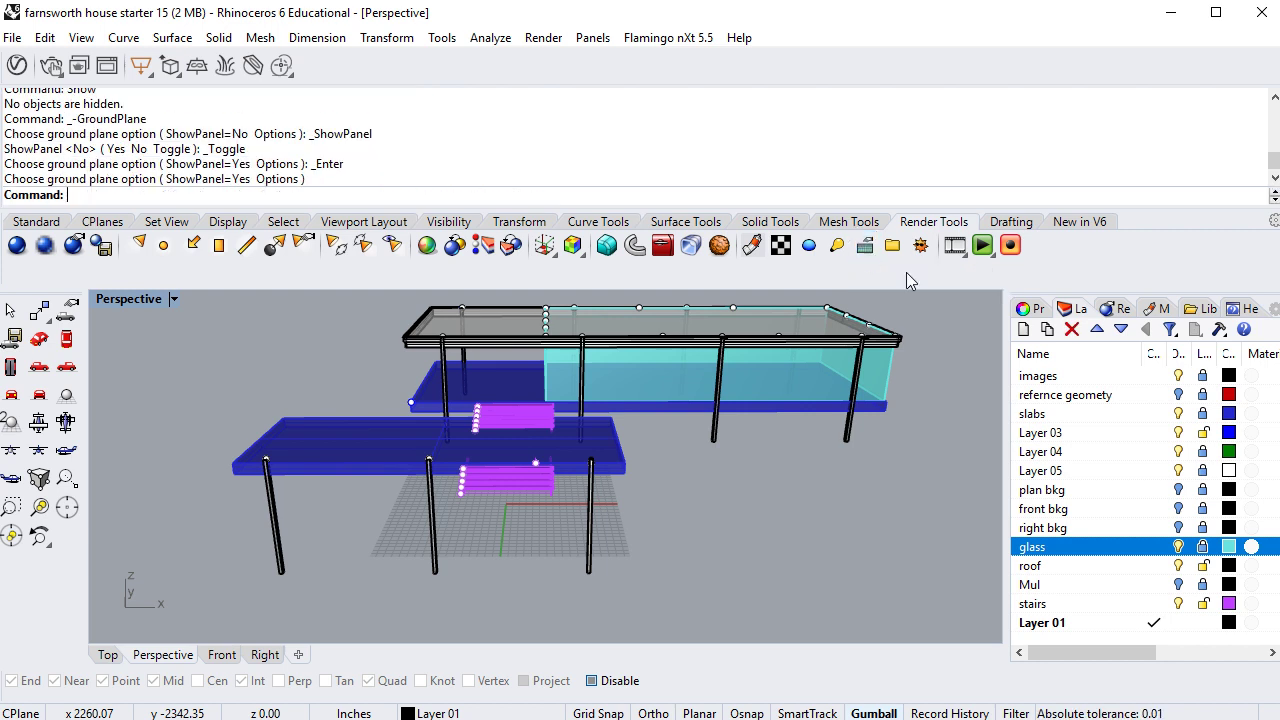
drag(1279, 80, 579, 313)
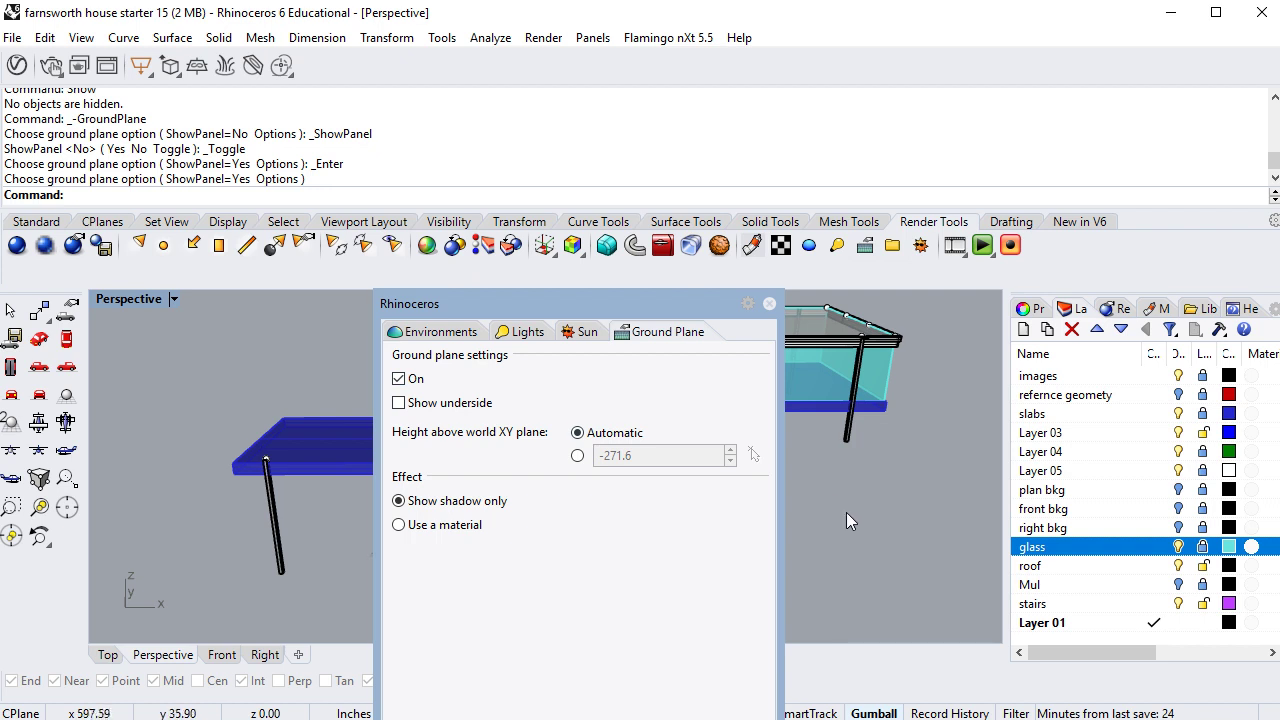
click(769, 303)
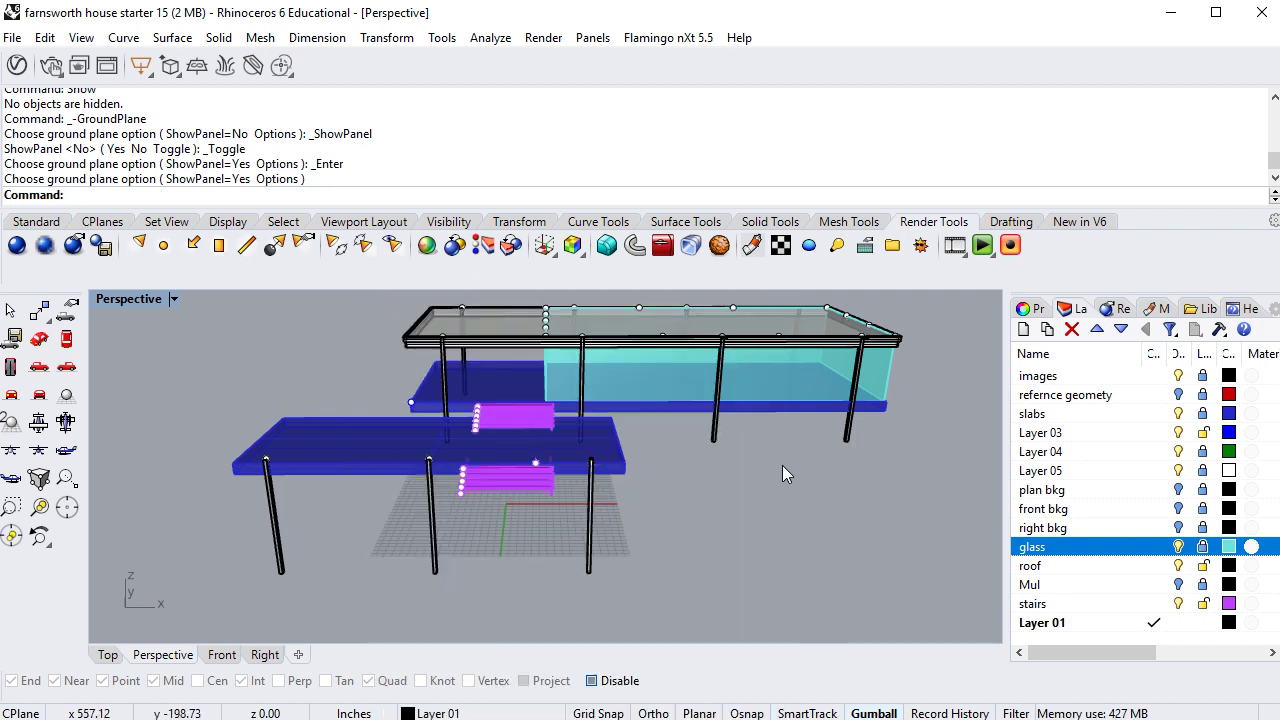
Preview the whole house in Rendered display mode in the perspective view and return it to Ghosted
scroll(782, 465, down, 5)
right_drag(783, 496, 708, 436)
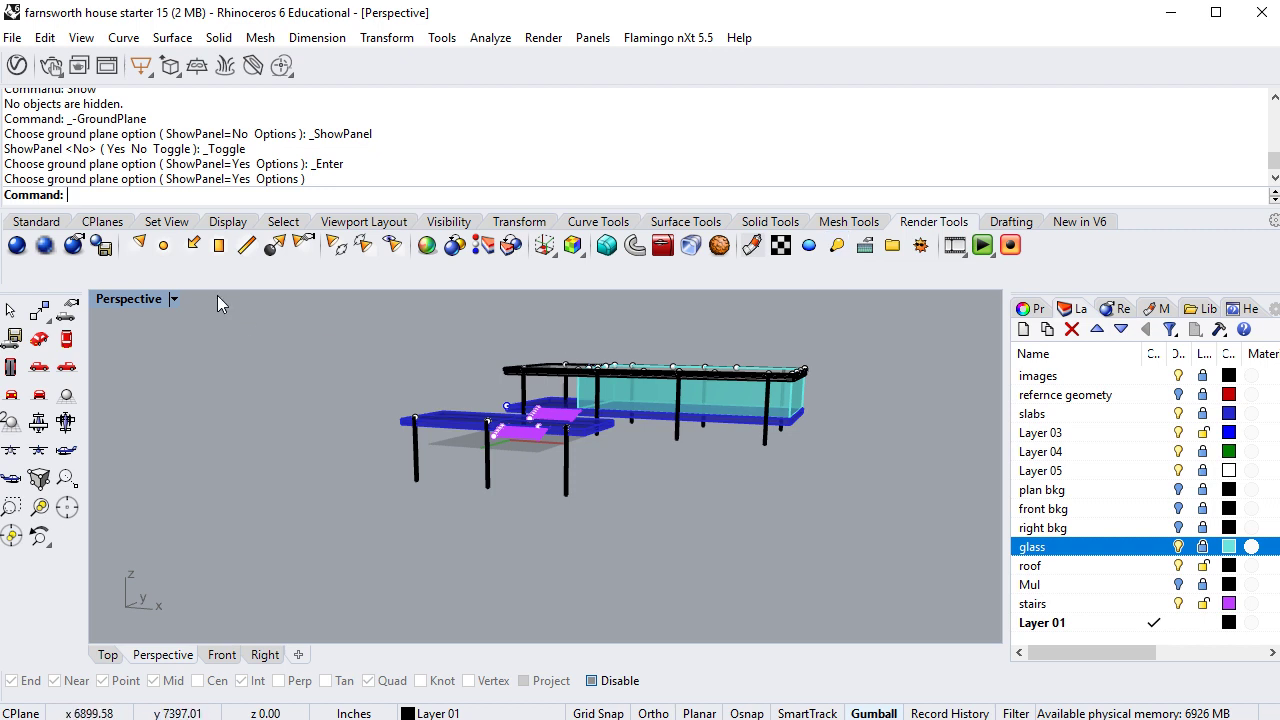
click(174, 298)
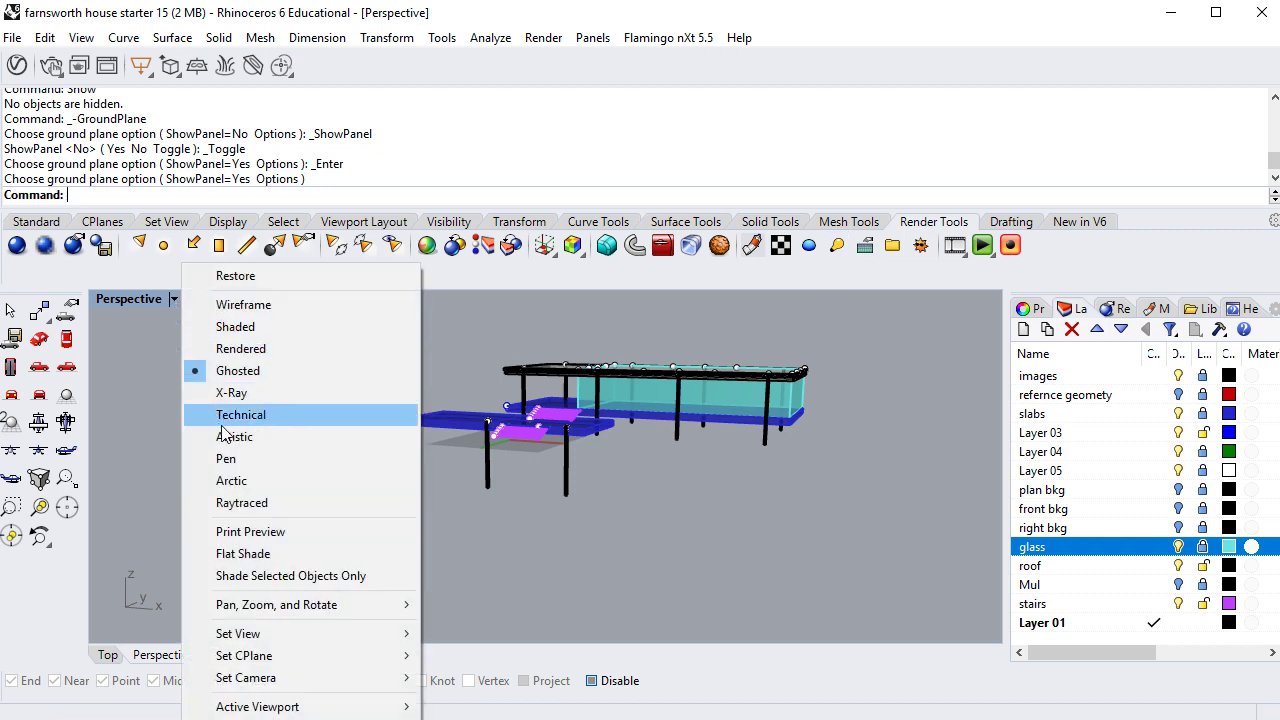
click(222, 349)
right_drag(250, 403, 339, 473)
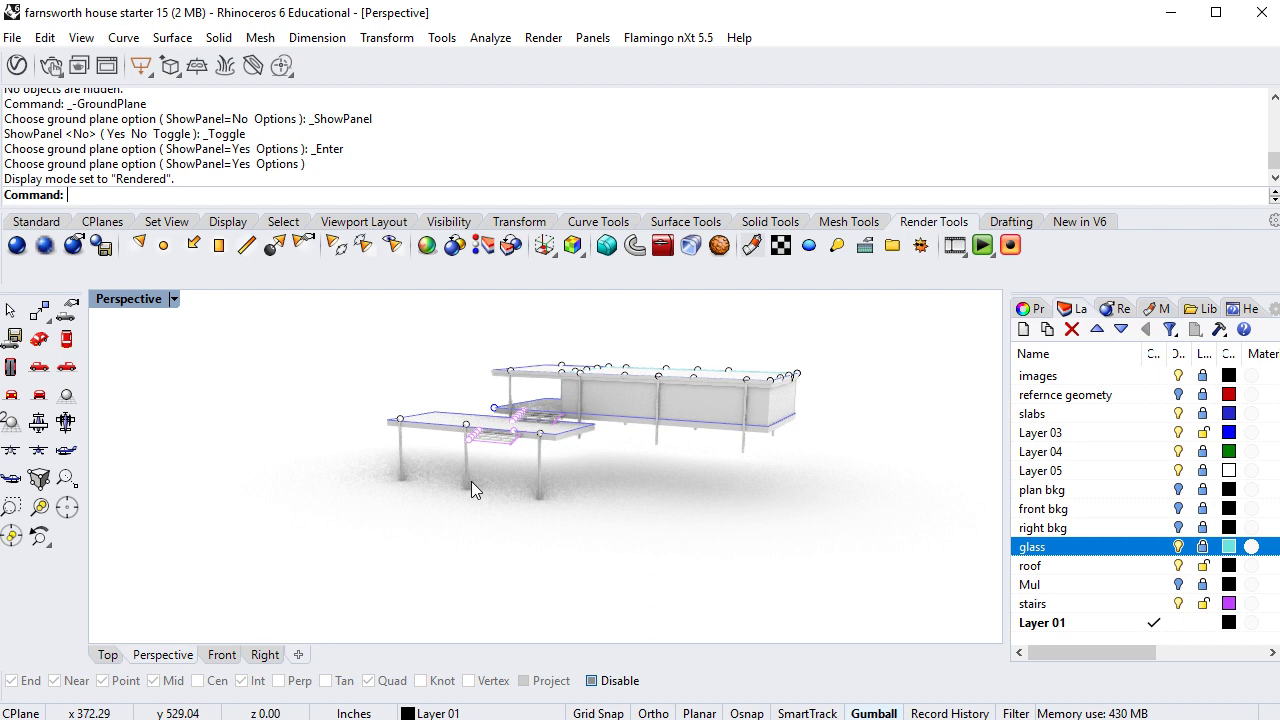
click(173, 300)
click(242, 369)
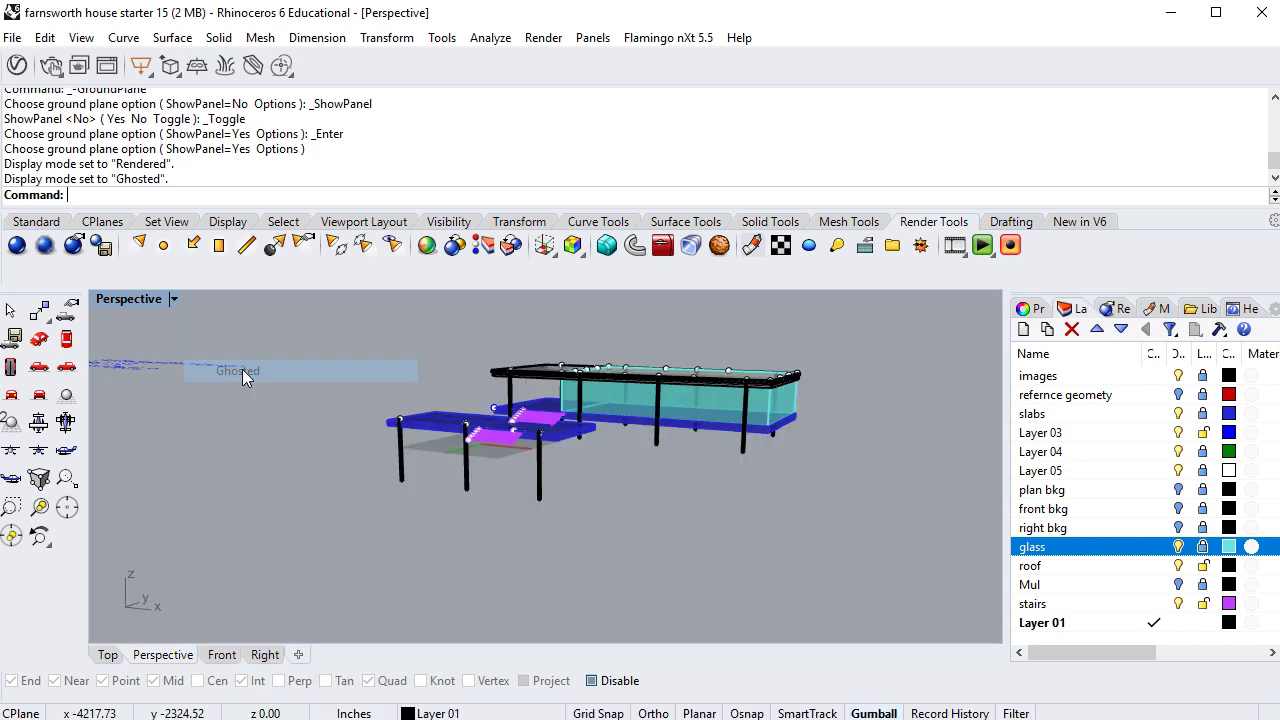
right_drag(266, 471, 368, 565)
drag(645, 563, 421, 503)
mouse_move(563, 543)
right_down()
mouse_move(607, 533)
mouse_move(571, 526)
right_up()
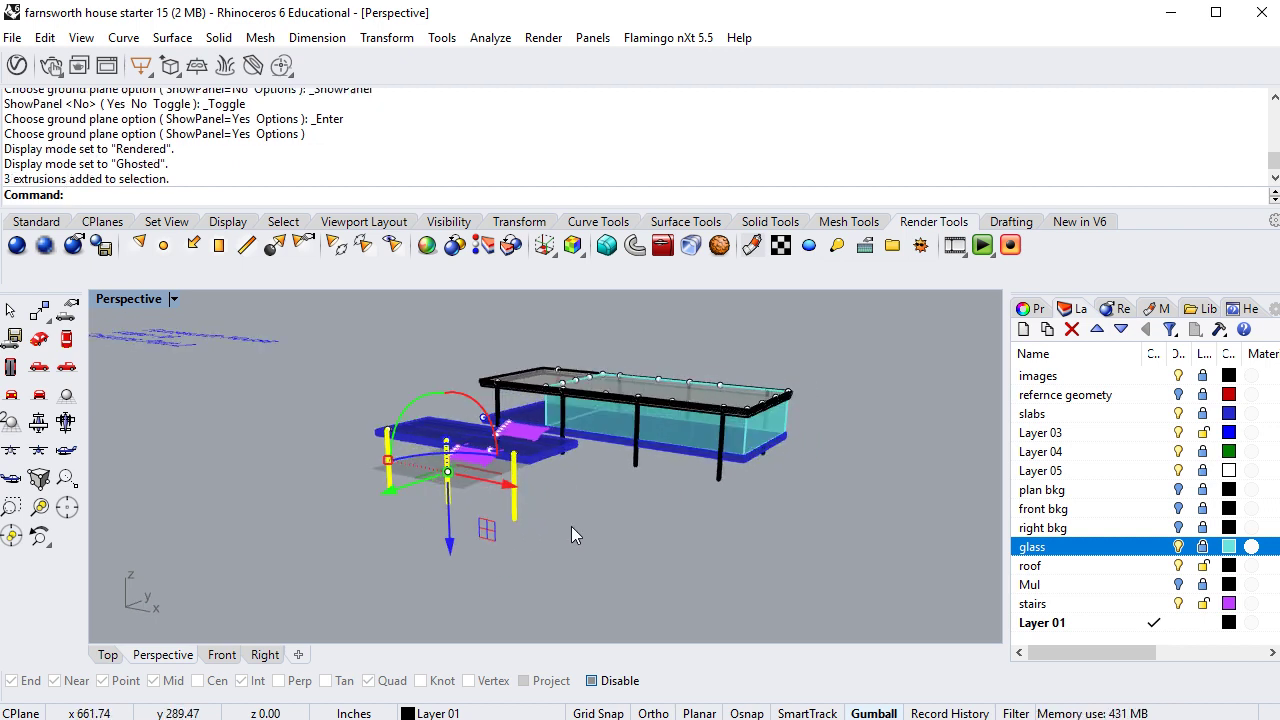
text(cale1D)
key(Return)
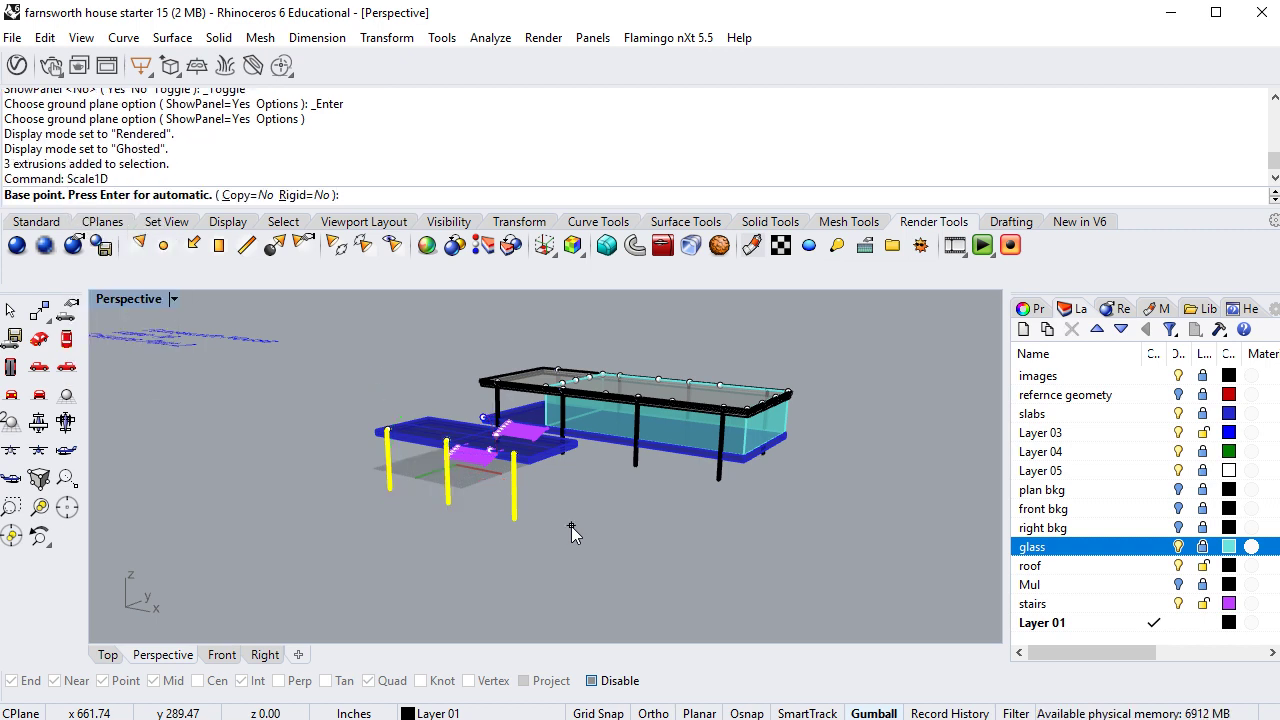
scroll(517, 466, up, 6)
scroll(509, 386, down, 3)
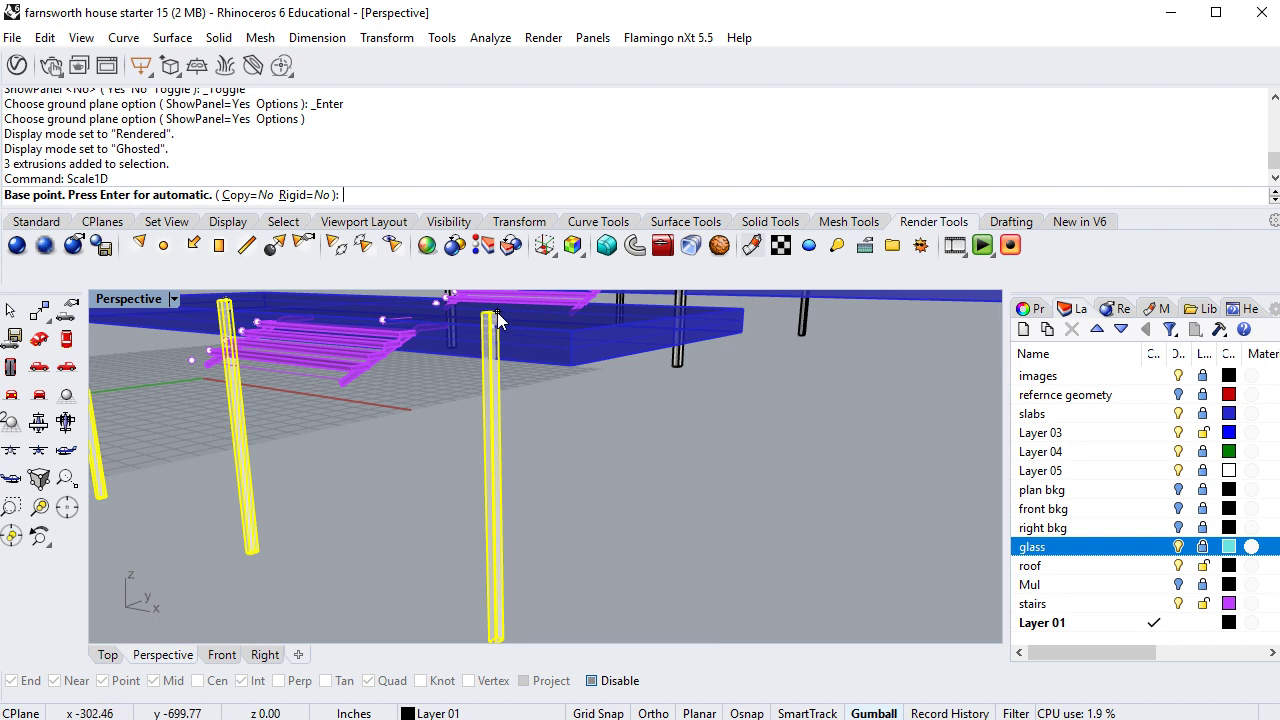
click(497, 312)
scroll(515, 590, up, 4)
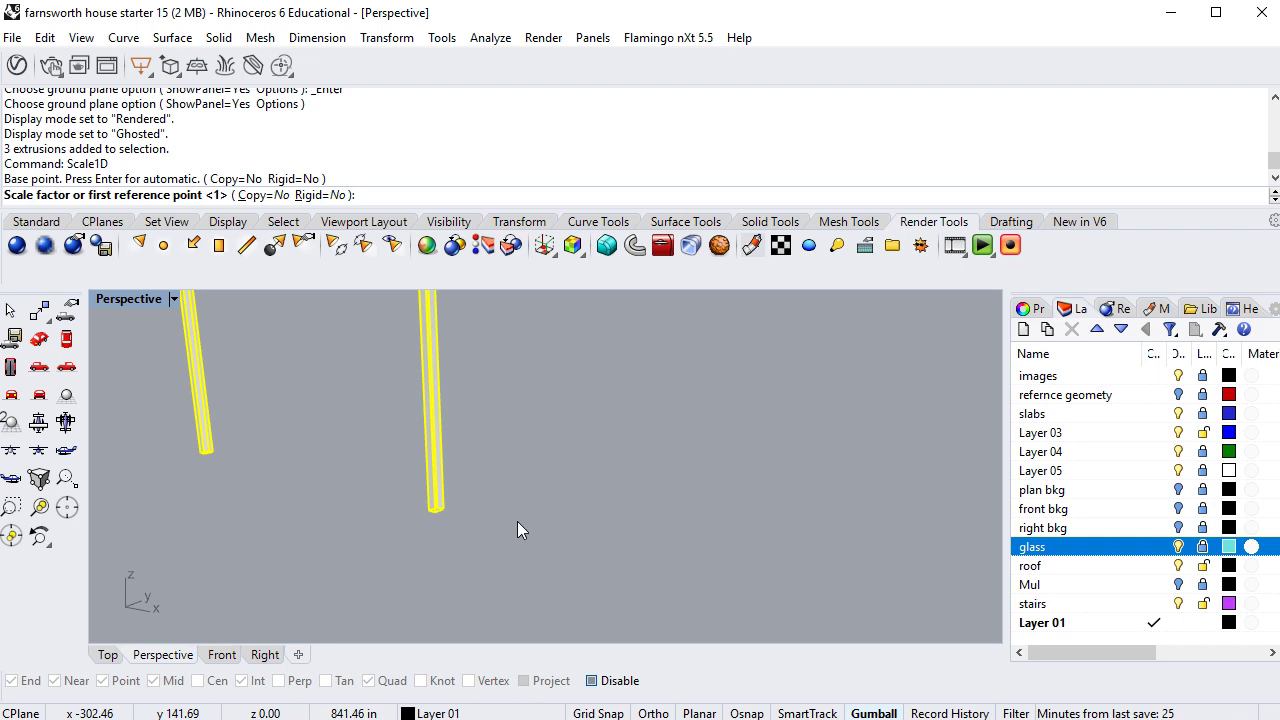
scroll(517, 521, down, 4)
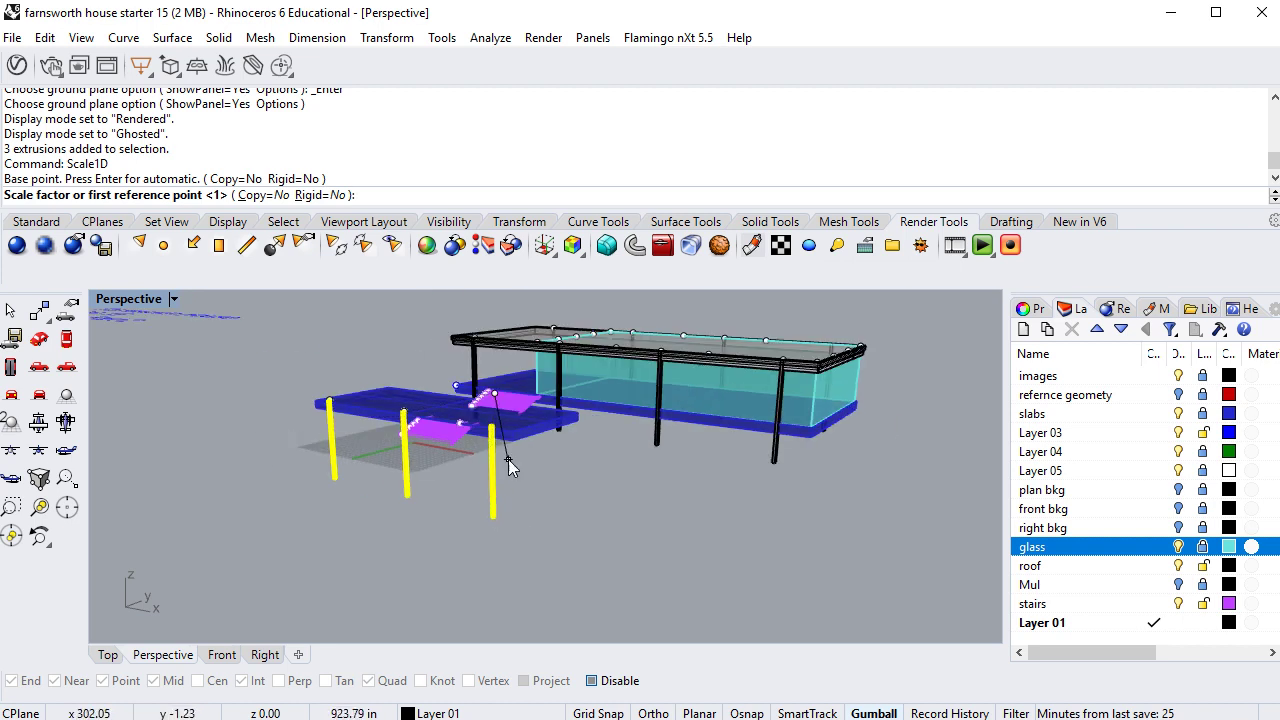
key(Escape)
key(Escape)
Select the three columns along the front edge of the lower terrace and isolate them from the other unlocked objects
scroll(344, 416, up, 3)
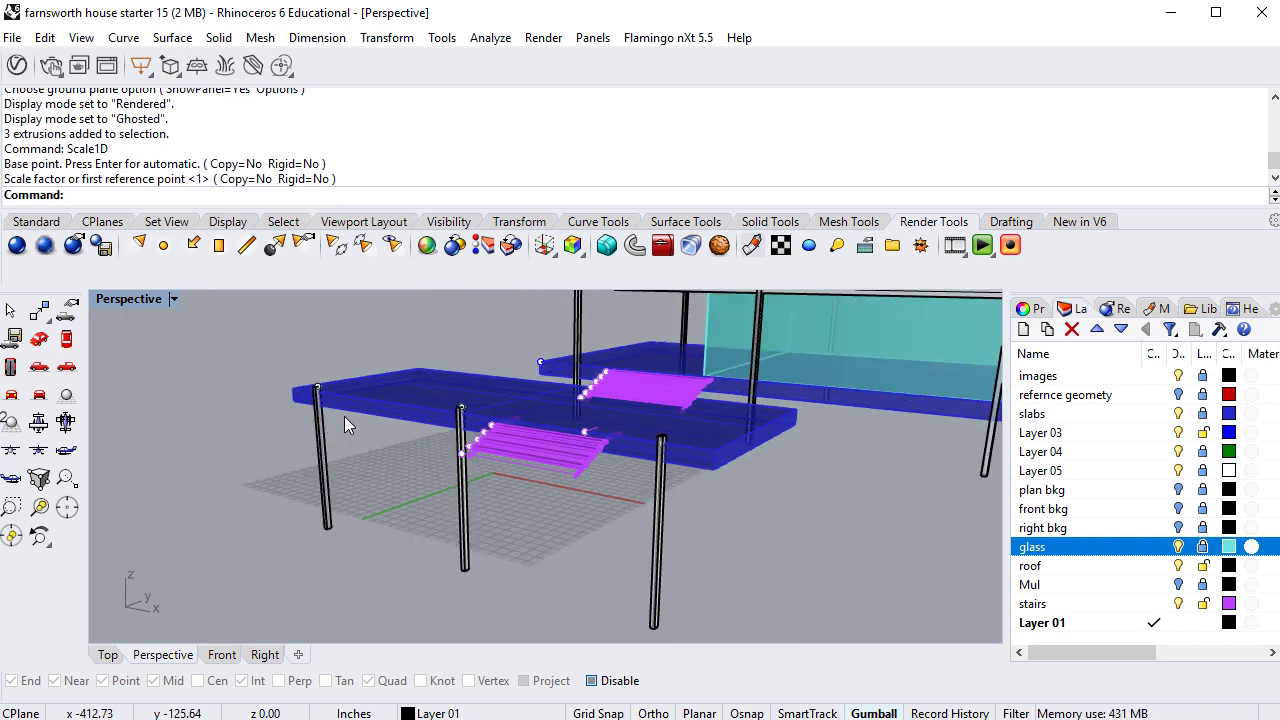
scroll(344, 416, up, 2)
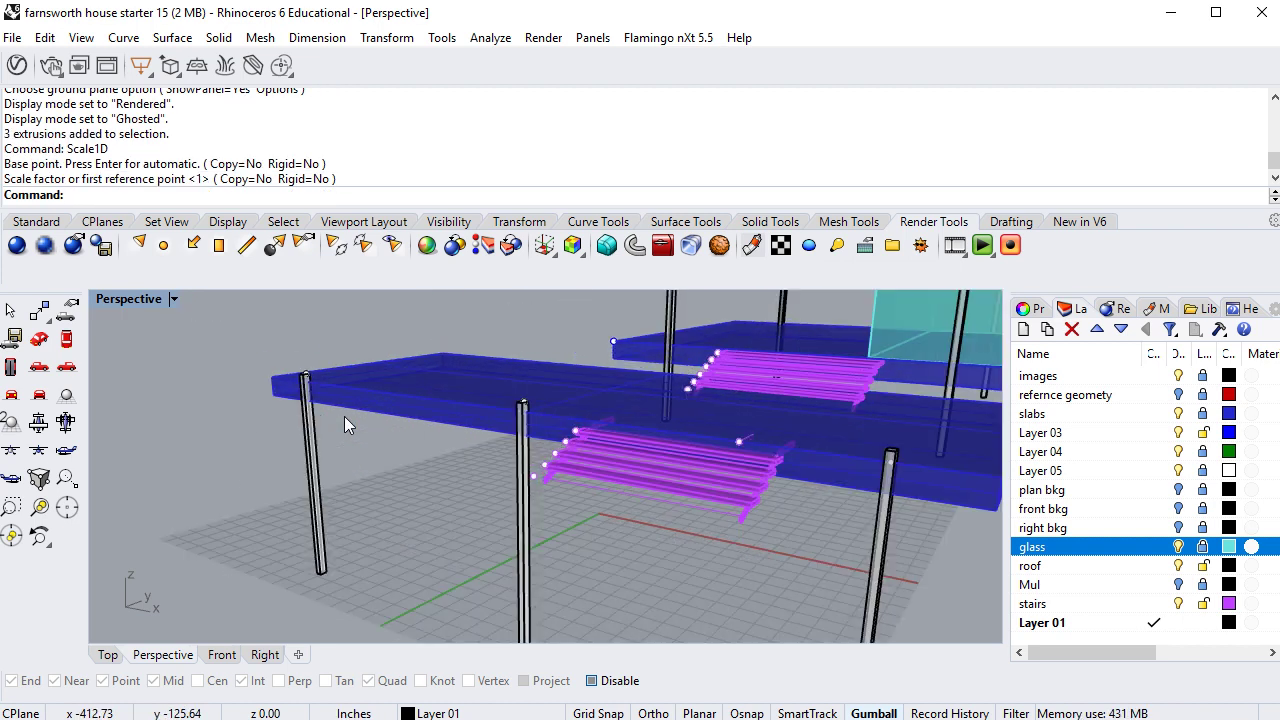
click(318, 500)
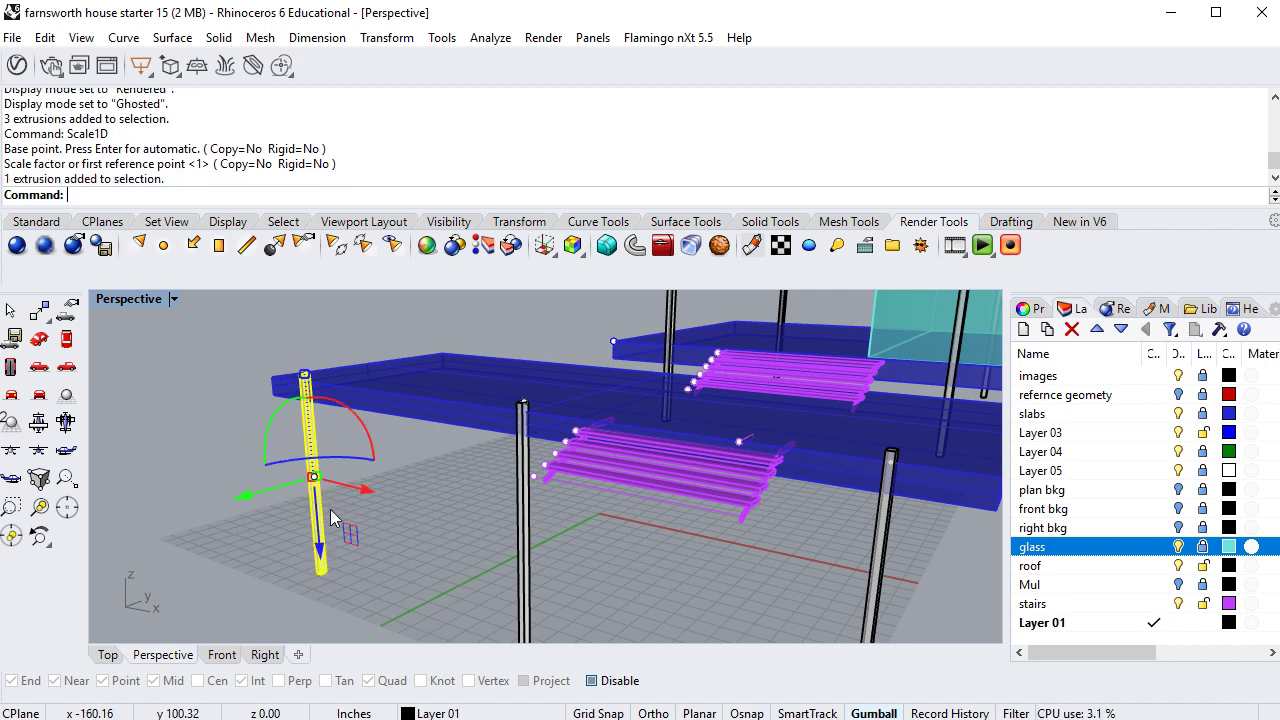
shift+click(531, 558)
shift+click(875, 612)
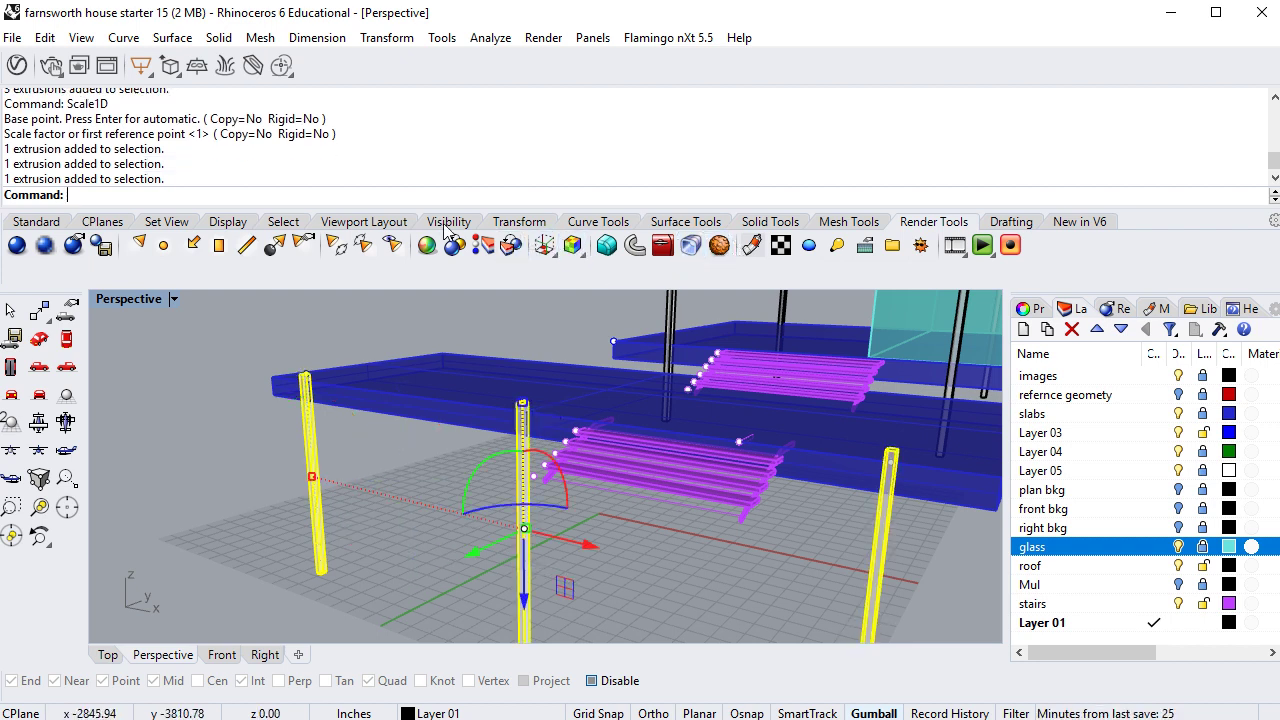
click(44, 224)
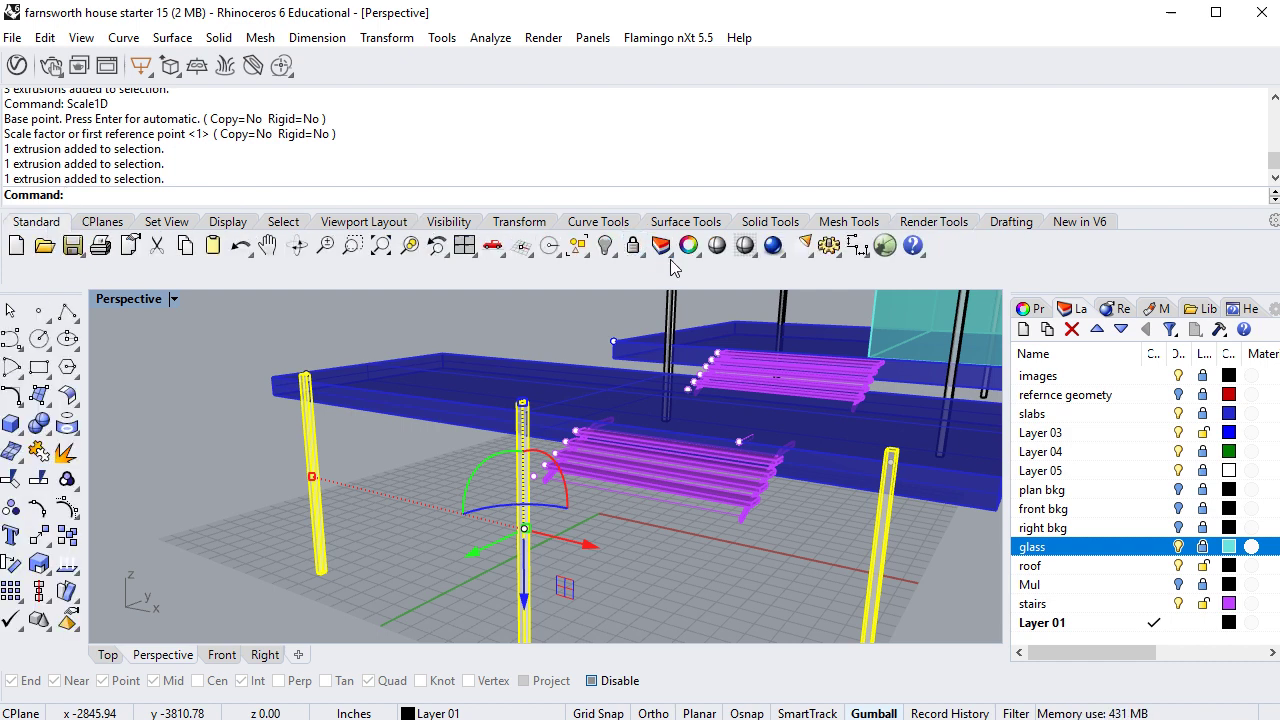
click(610, 250)
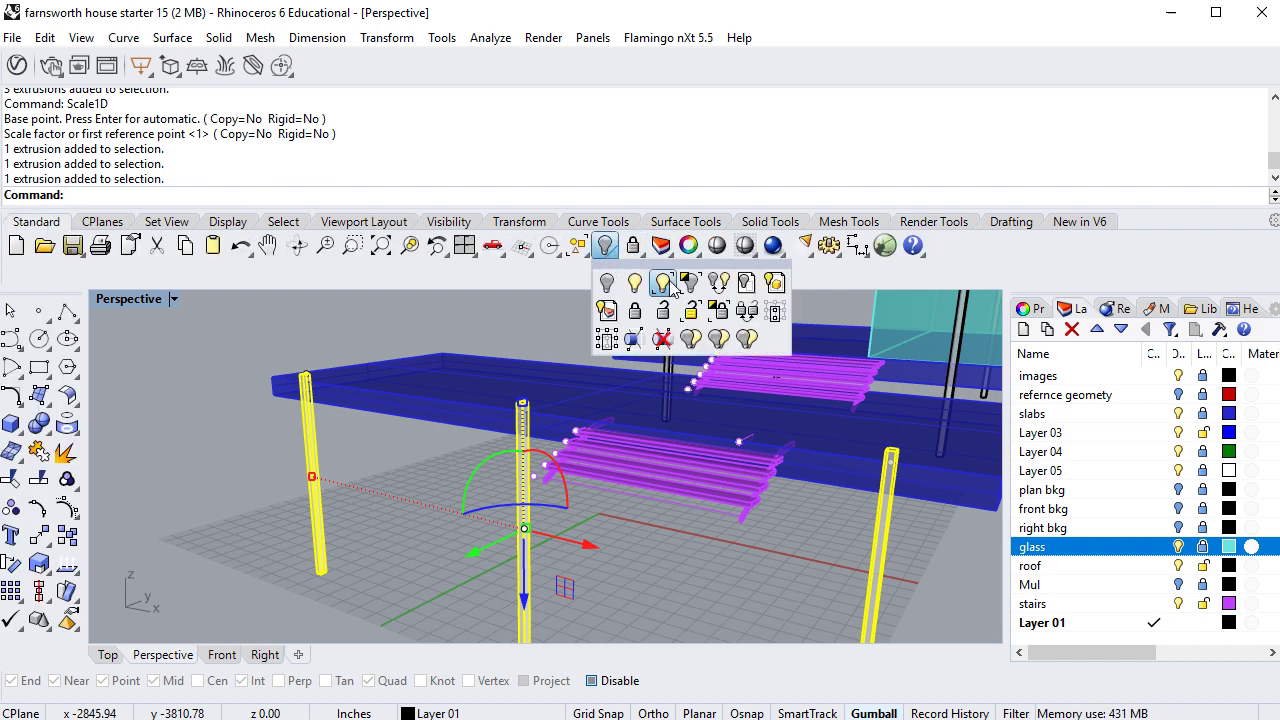
click(674, 300)
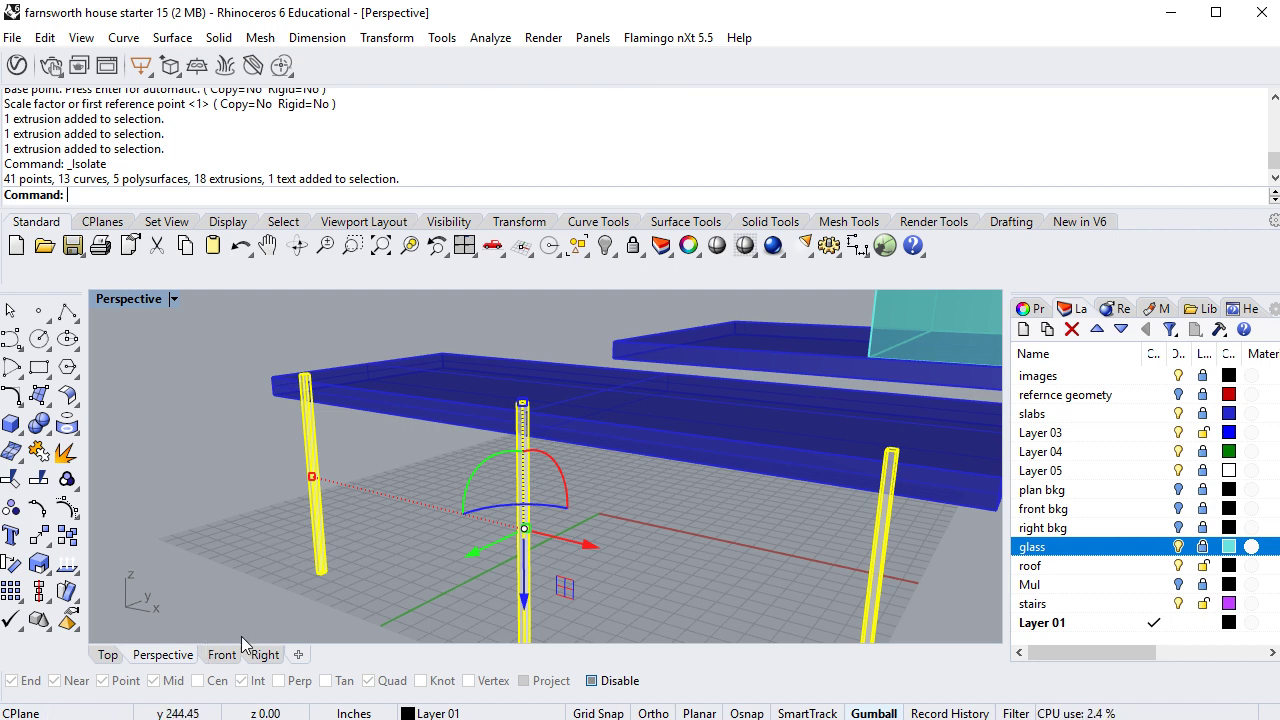
In the Right view, shorten the three columns vertically and raise them so their tops sit slightly above the lower terrace slab
click(264, 654)
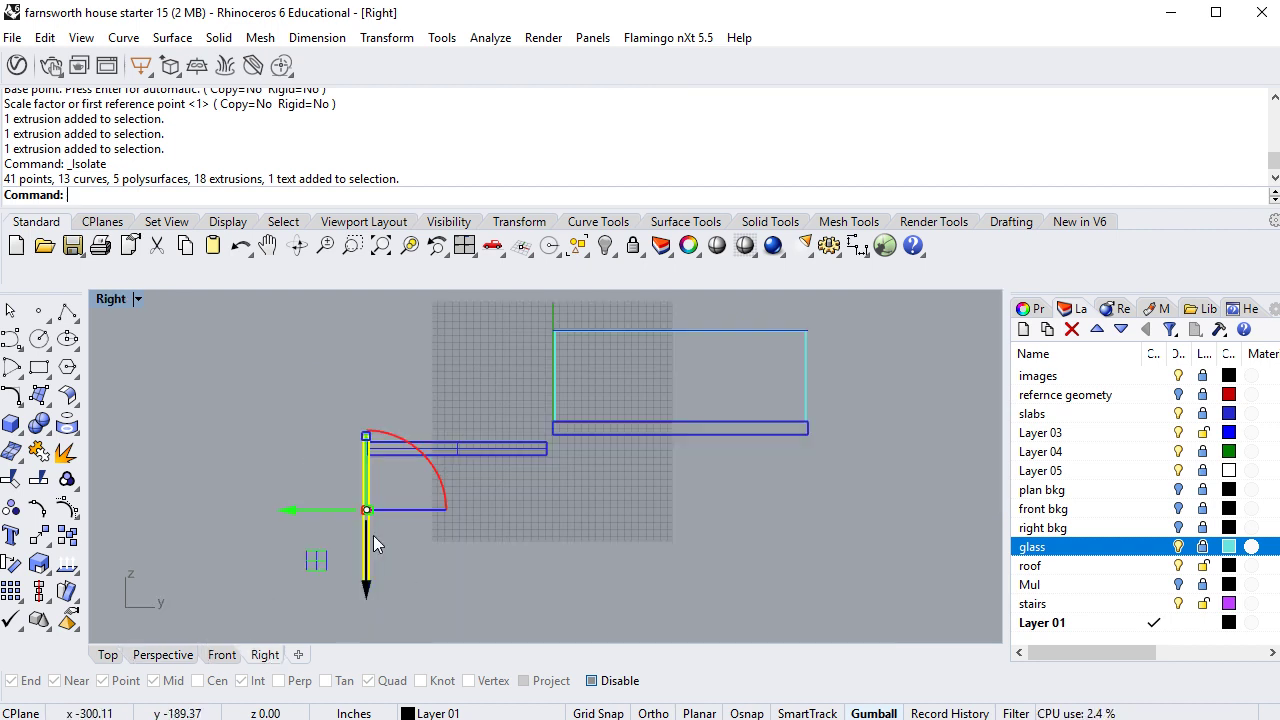
scroll(372, 535, up, 3)
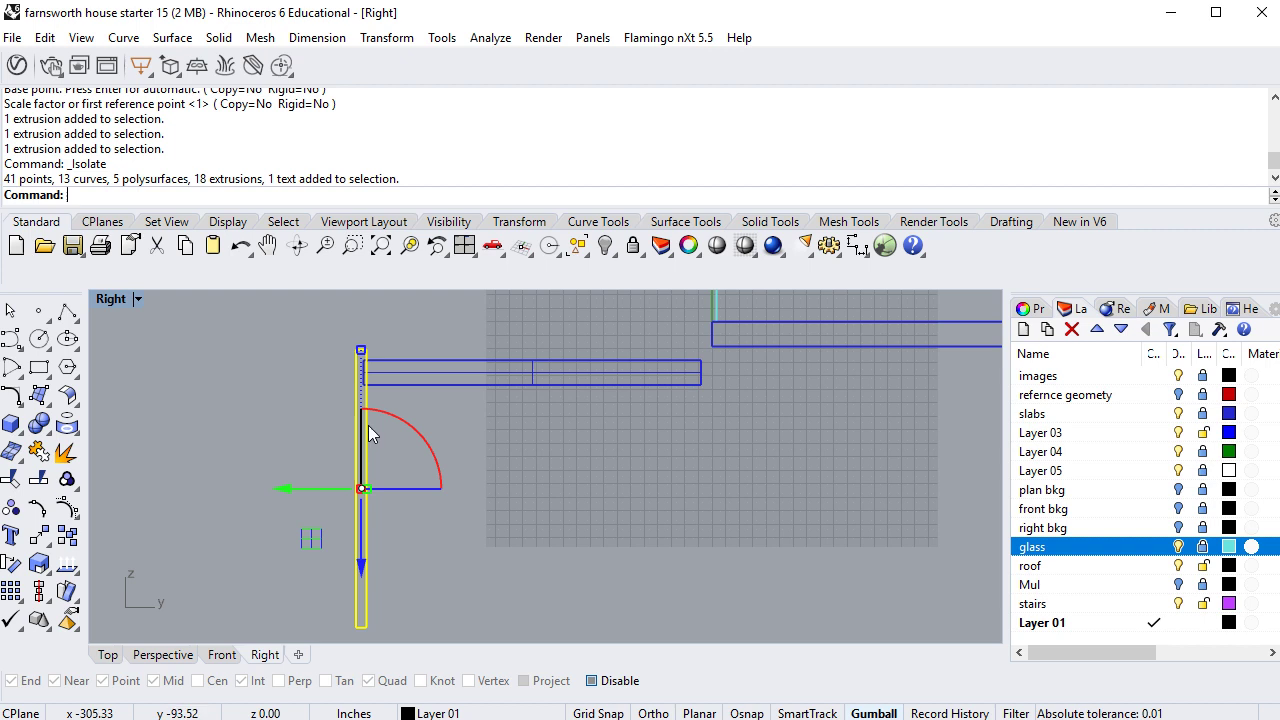
drag(361, 351, 363, 452)
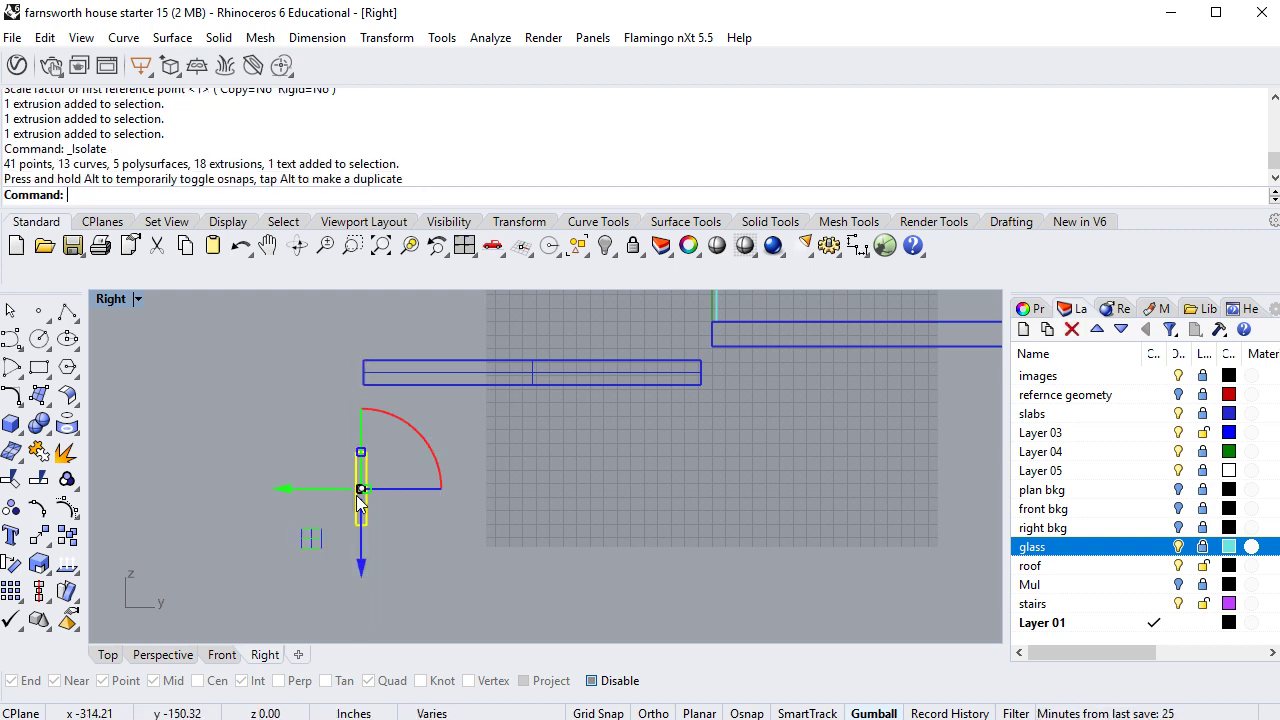
drag(360, 575, 367, 391)
click(227, 525)
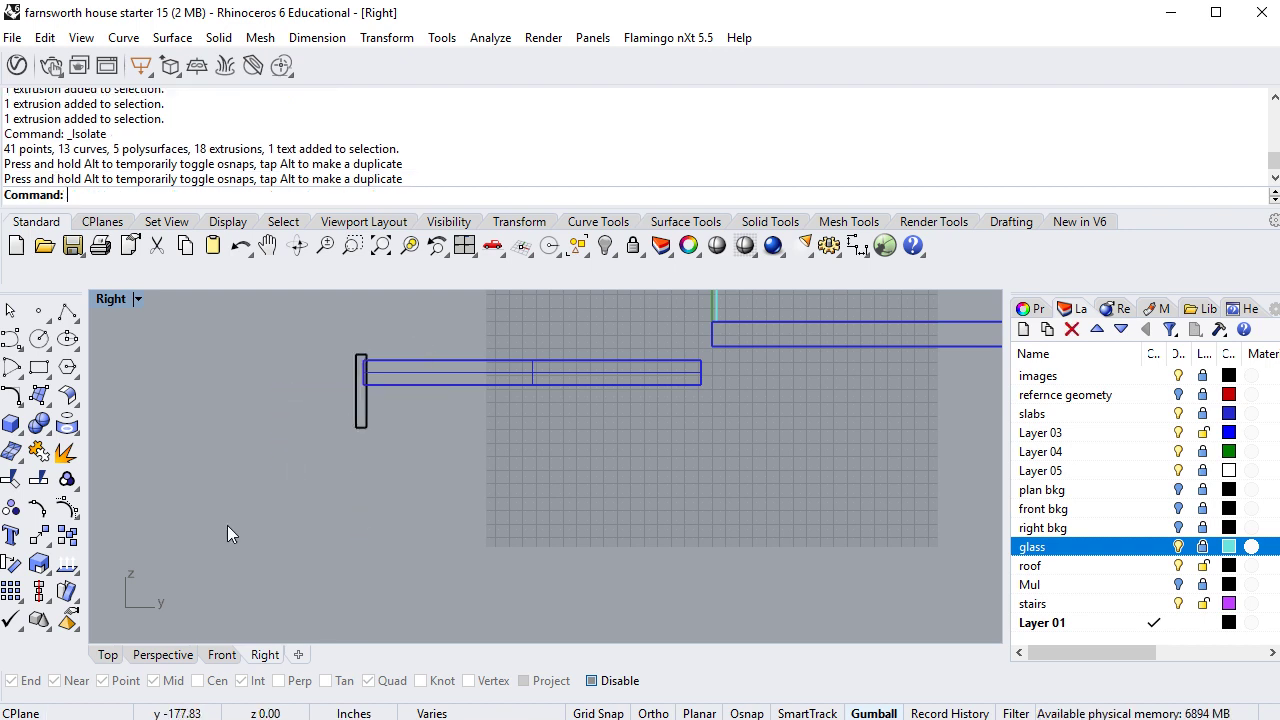
Return to the perspective view and run Show to unhide the rest of the house
click(165, 655)
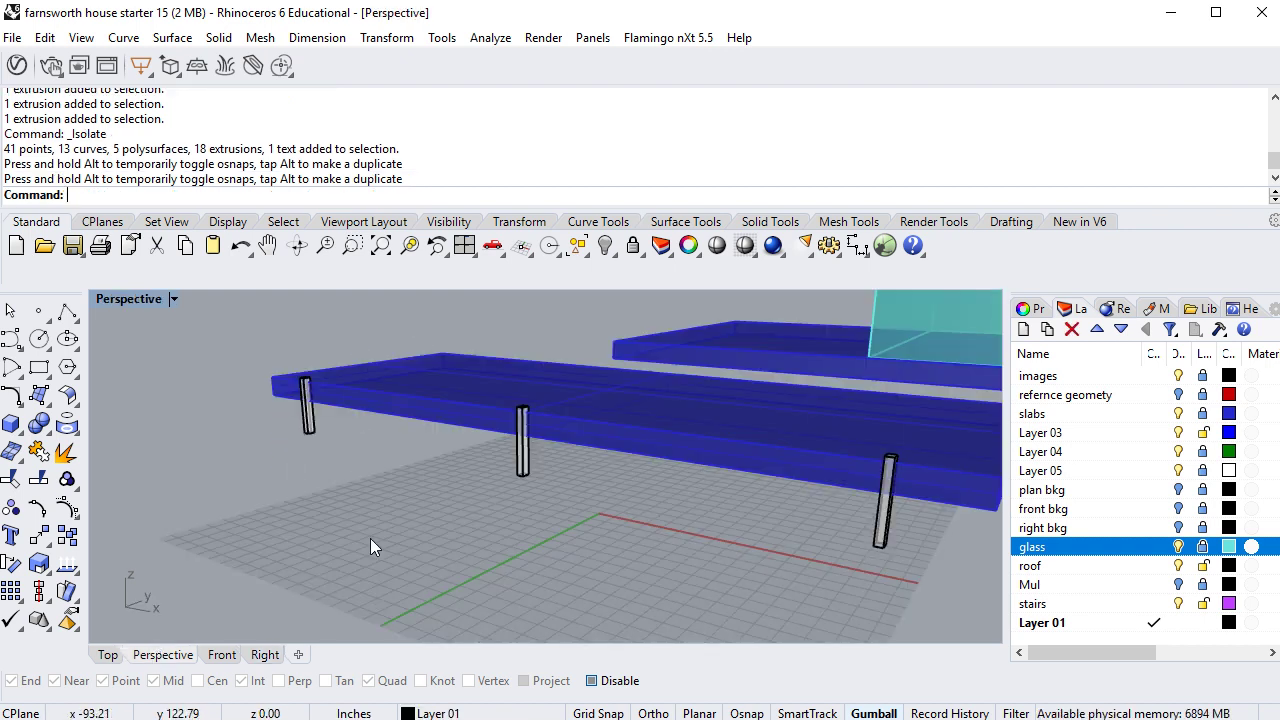
right_drag(370, 538, 399, 531)
text(Show)
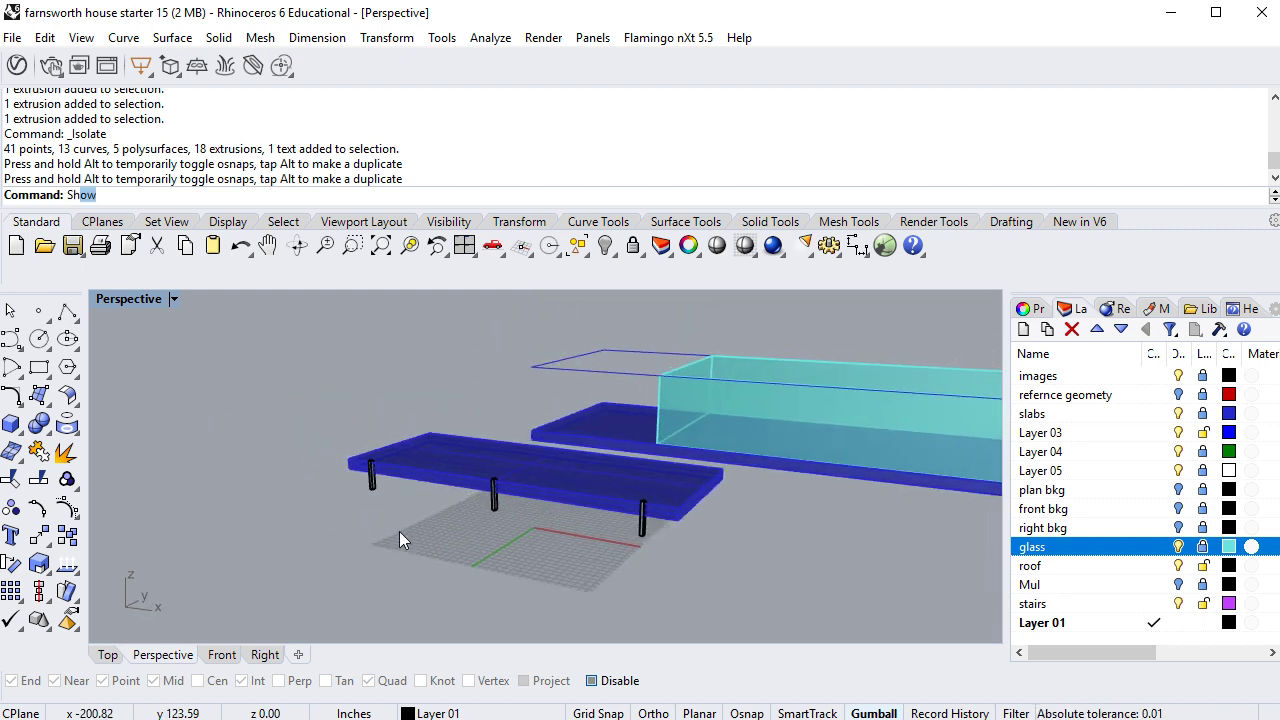
key(Return)
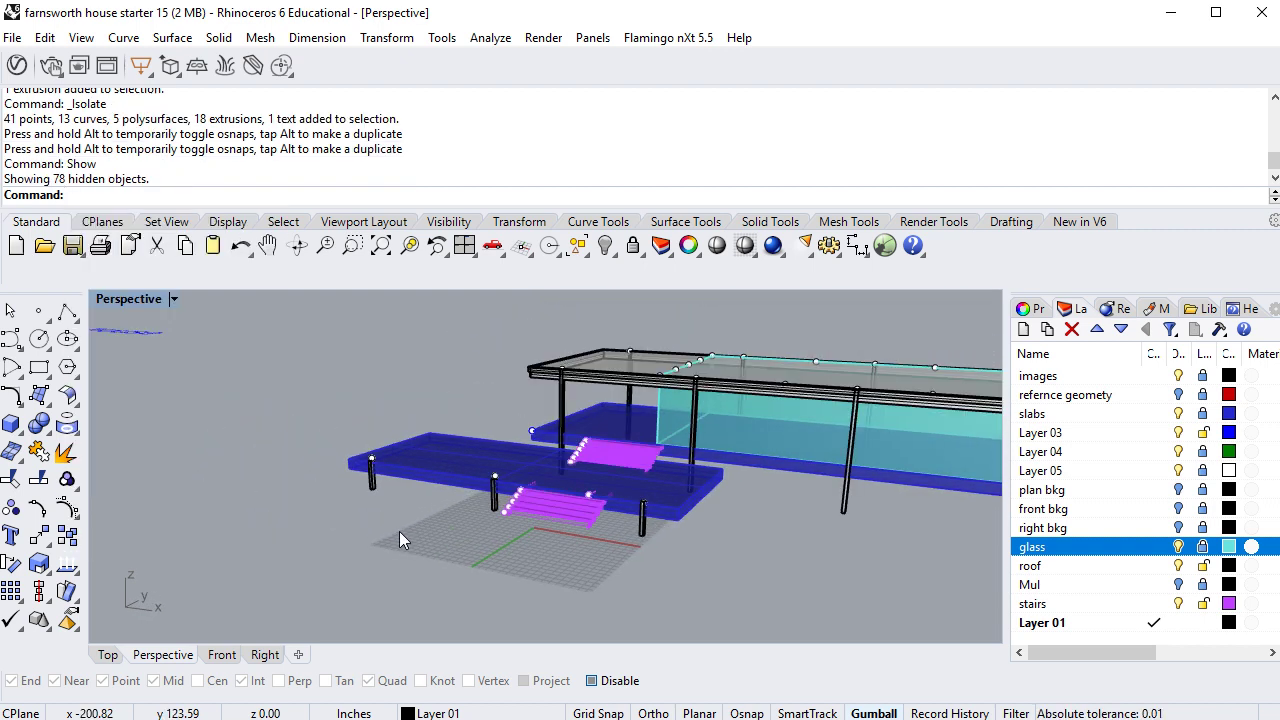
scroll(321, 543, down, 3)
right_drag(319, 544, 361, 535)
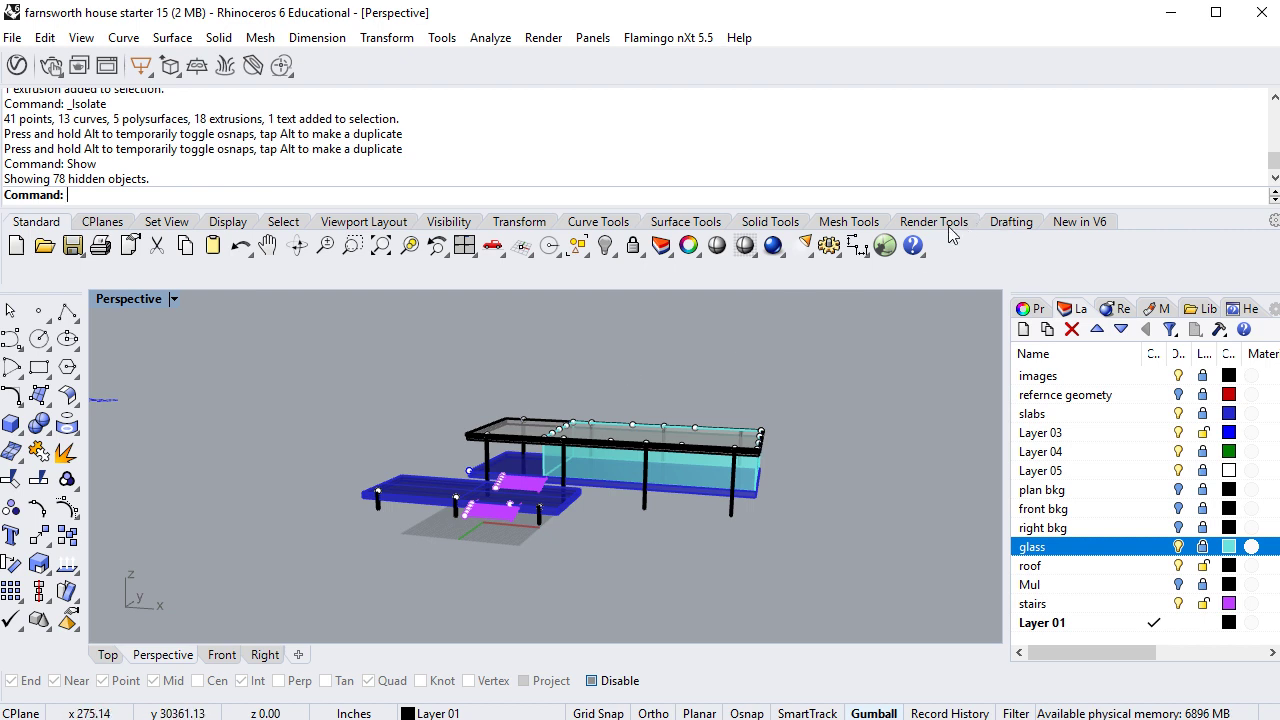
Set the perspective view to Rendered display mode and inspect the house and its shortened terrace columns from several angles
click(171, 299)
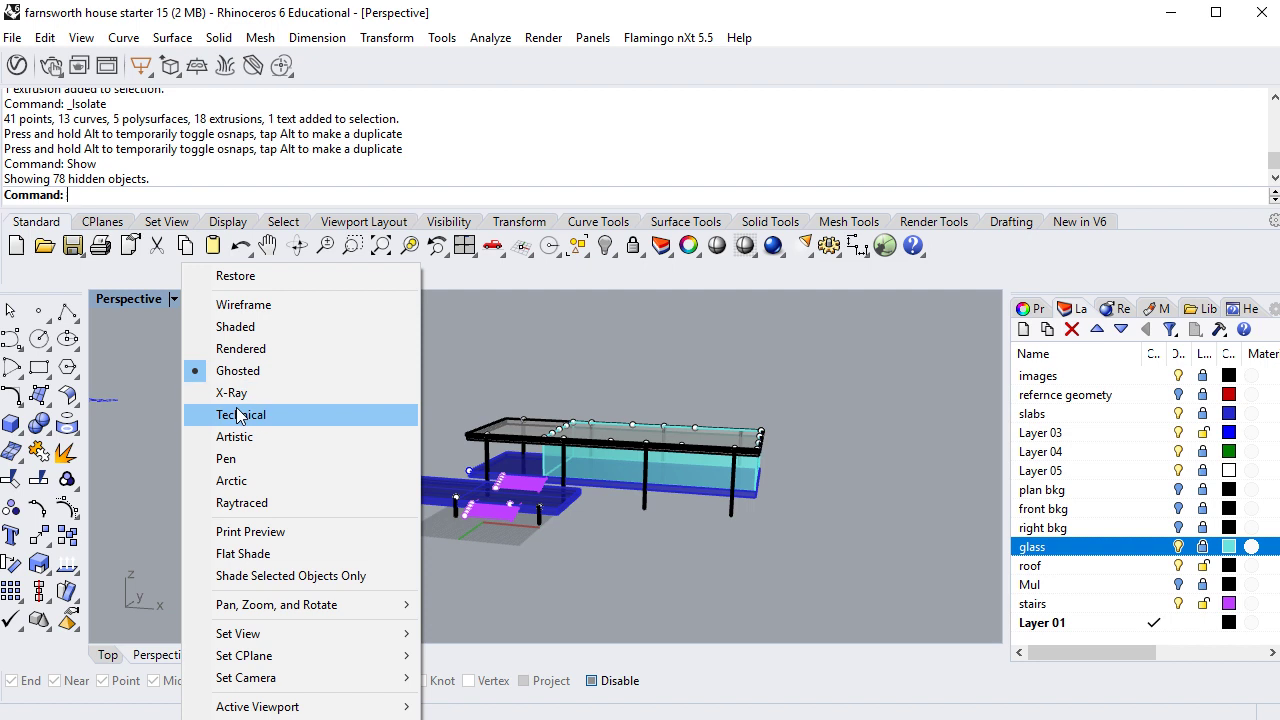
click(245, 350)
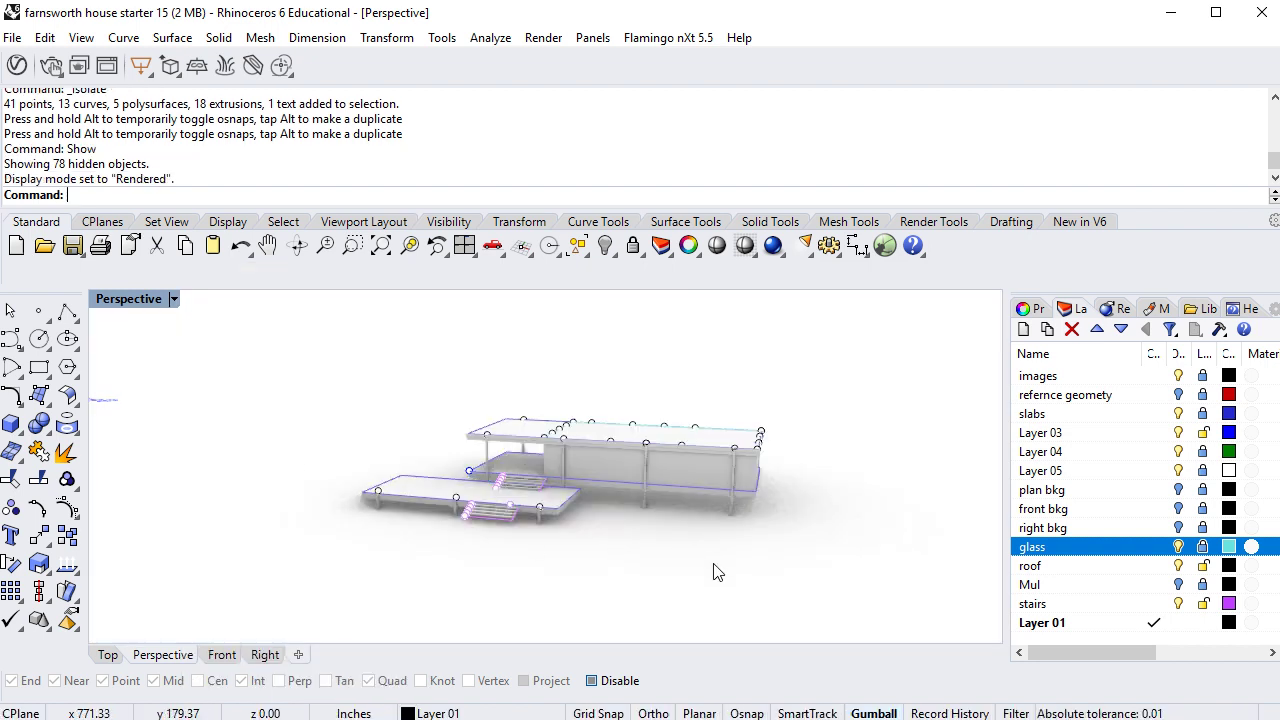
right_drag(714, 569, 684, 551)
scroll(563, 509, up, 3)
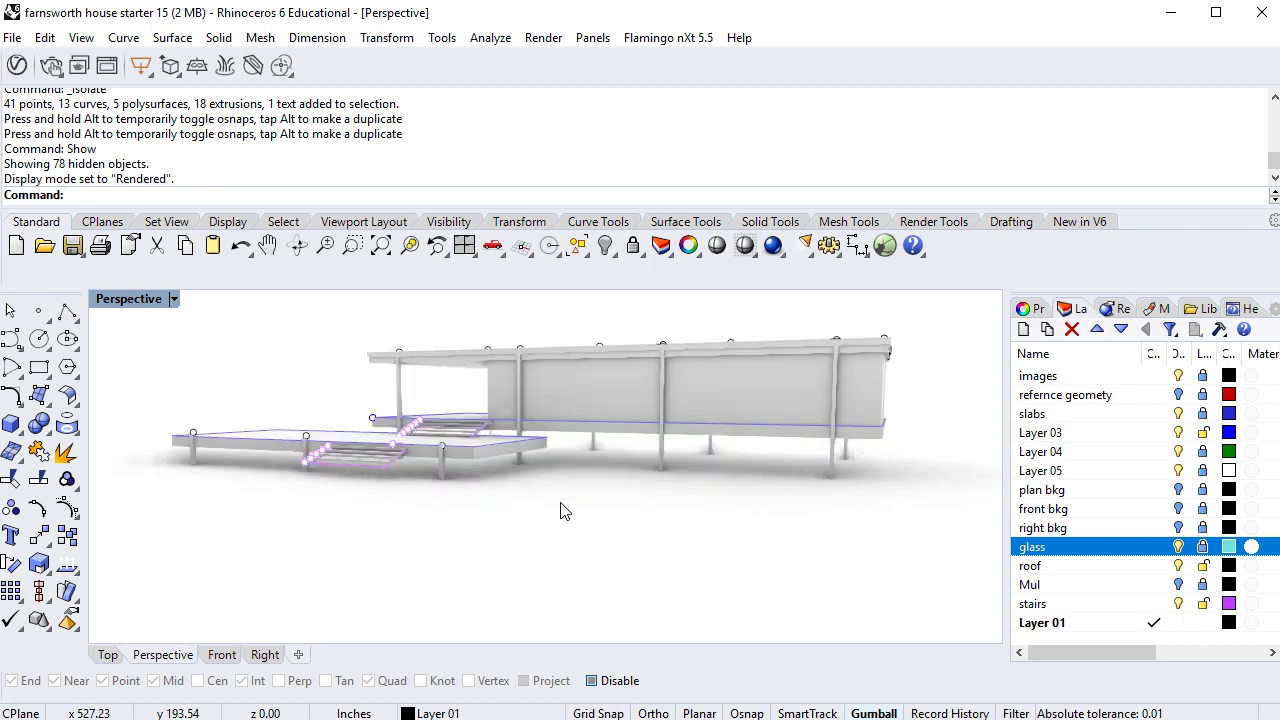
right_drag(554, 512, 674, 540)
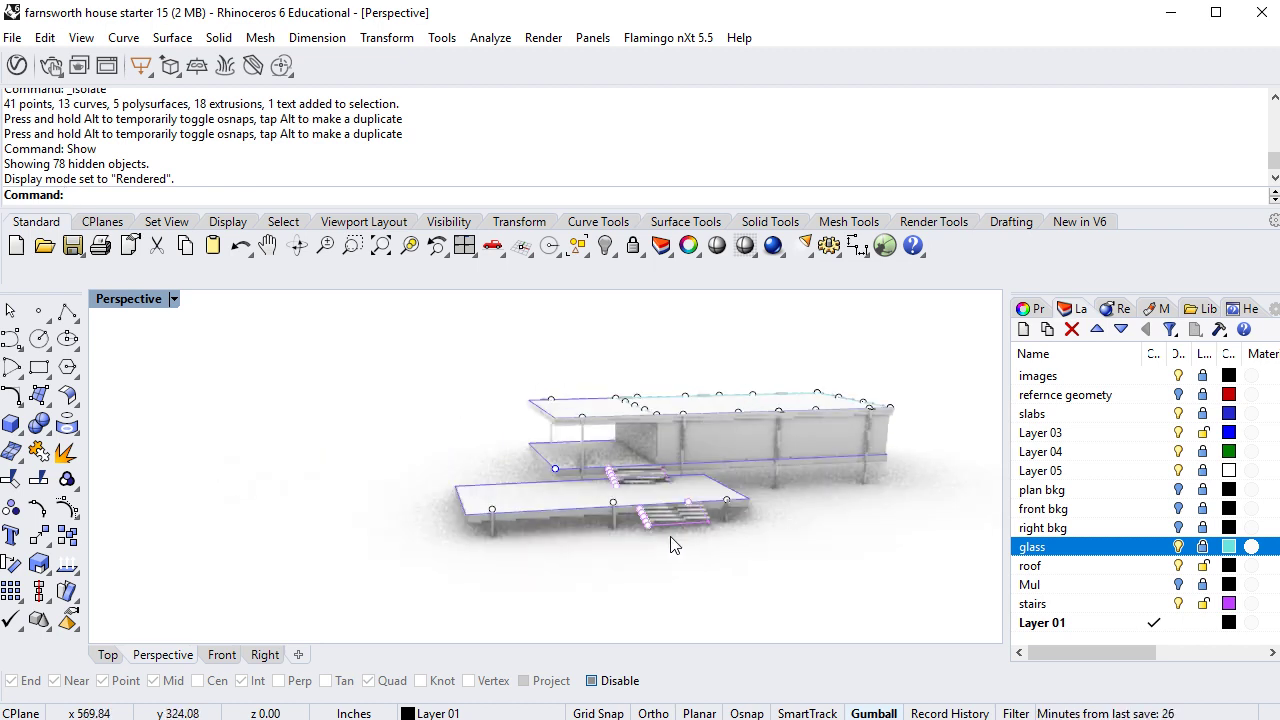